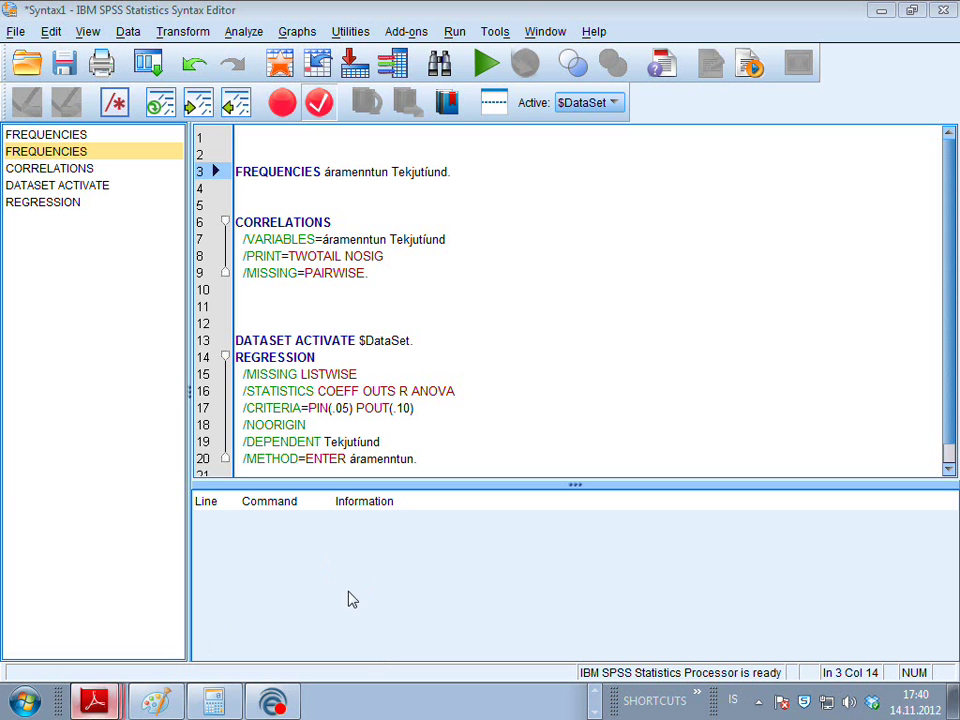
# Switch to the Vika 11 PDF in Adobe Reader and read the introduction to simple regression and its example variables
pyautogui.click(349, 598)
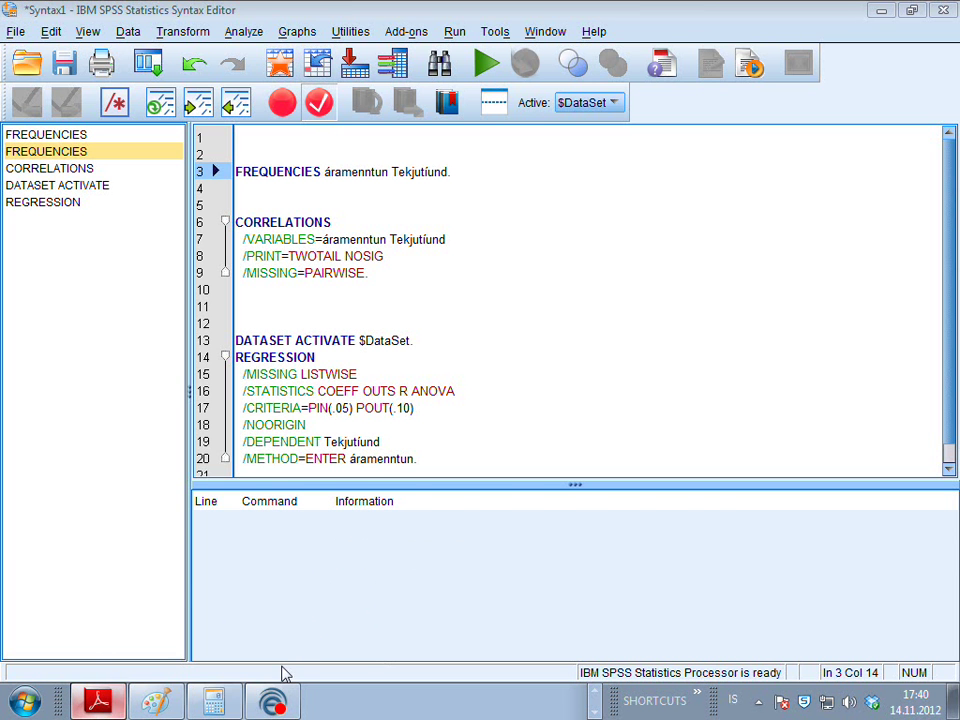
pyautogui.click(96, 700)
pyautogui.moveTo(945, 160); pyautogui.dragTo(946, 125)
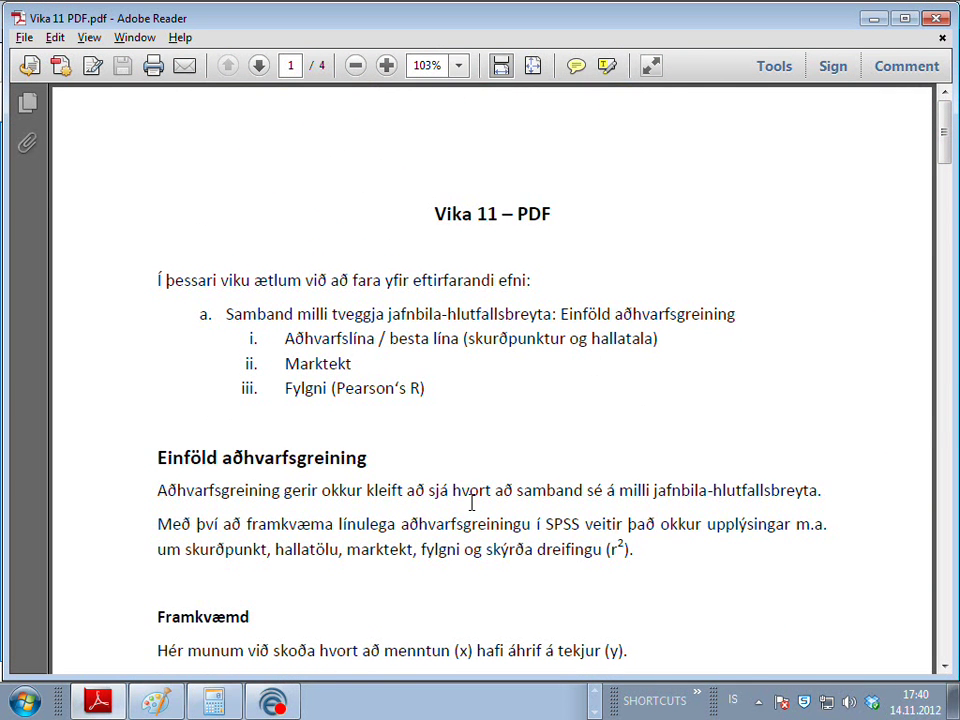
pyautogui.scroll(-1, 471, 503)
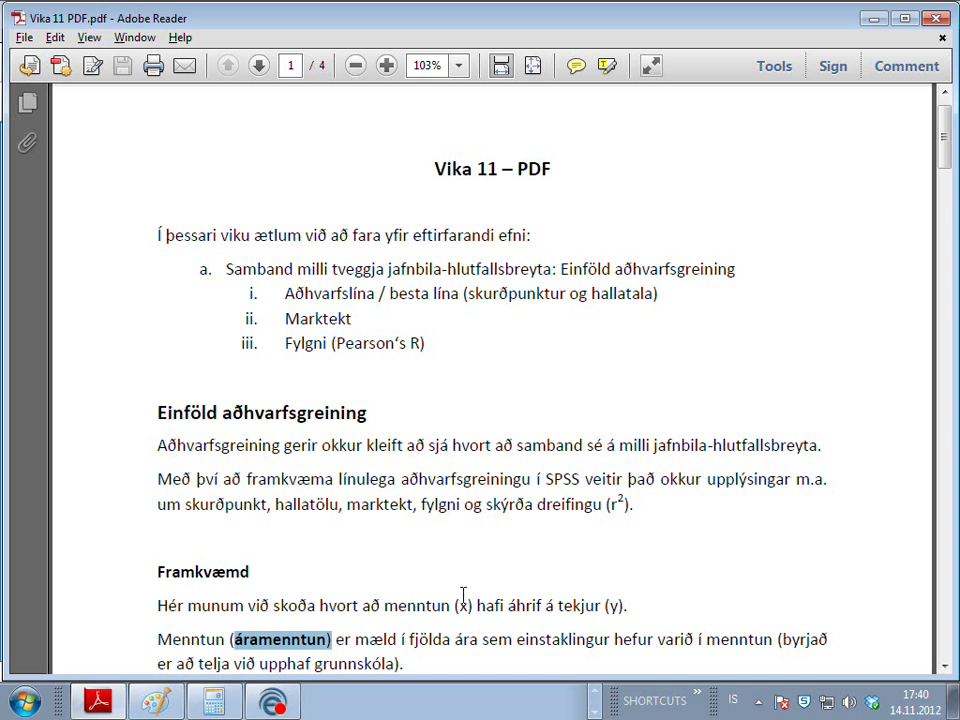
# Return to the SPSS Syntax Editor and run Frequencies with frequency tables for the variables Tekjutíund and áramenntun
pyautogui.hotkey('alt', 'Tab')
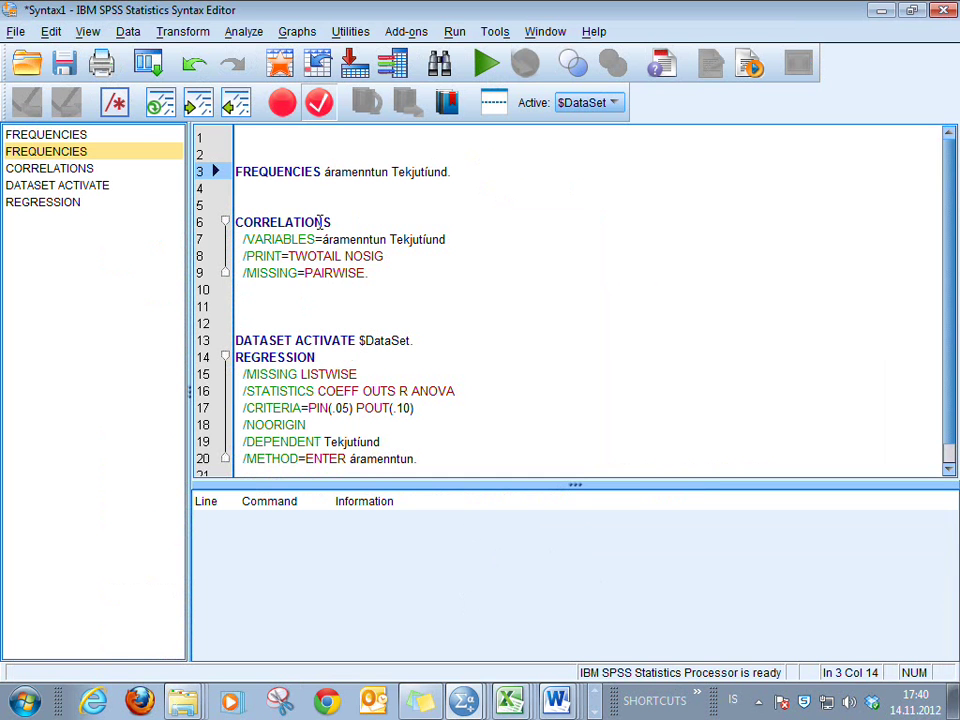
pyautogui.click(148, 64)
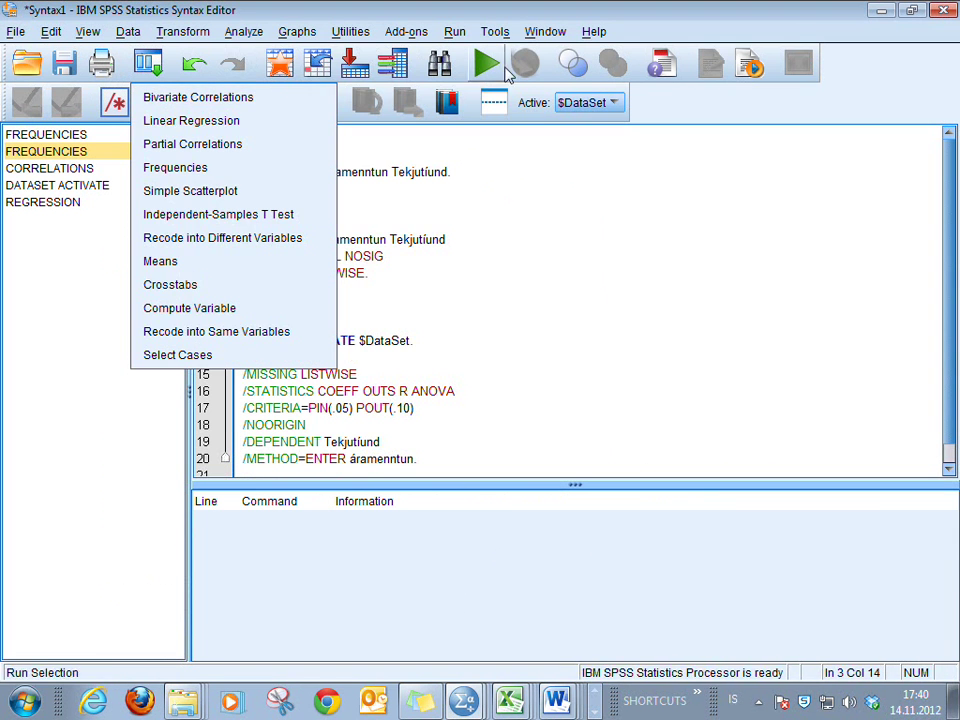
pyautogui.click(243, 31)
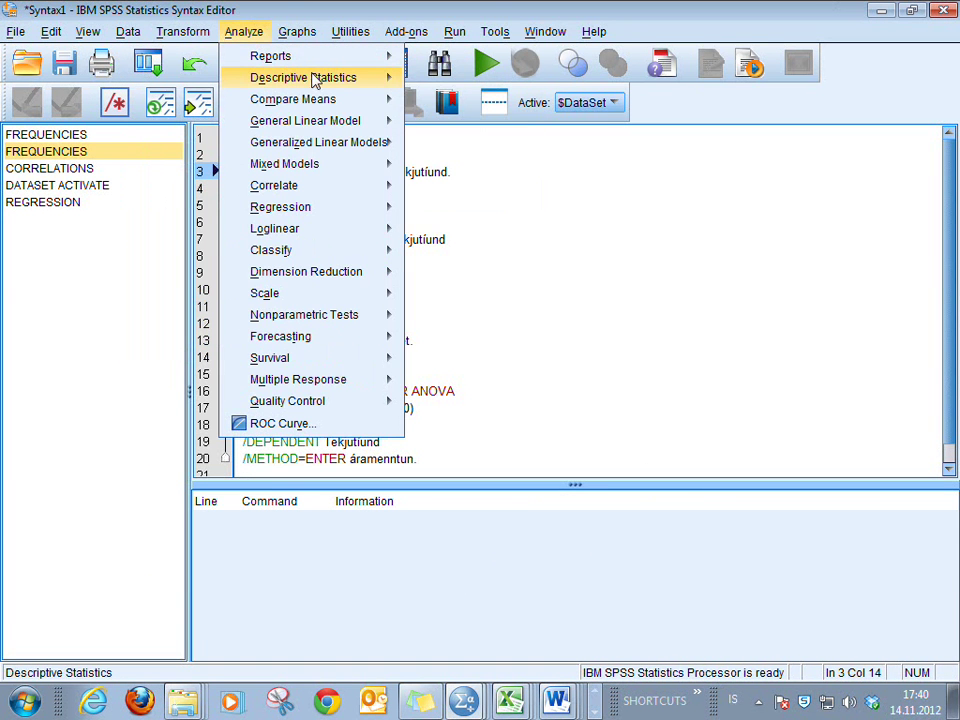
pyautogui.moveTo(313, 78)
pyautogui.click(487, 84)
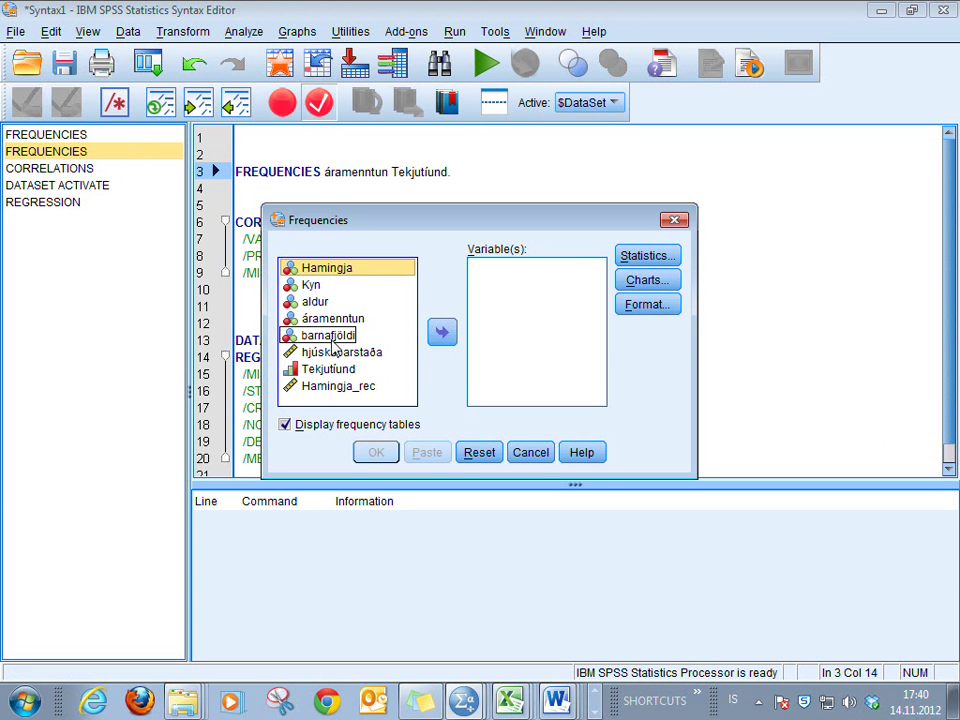
pyautogui.click(328, 369)
pyautogui.click(442, 331)
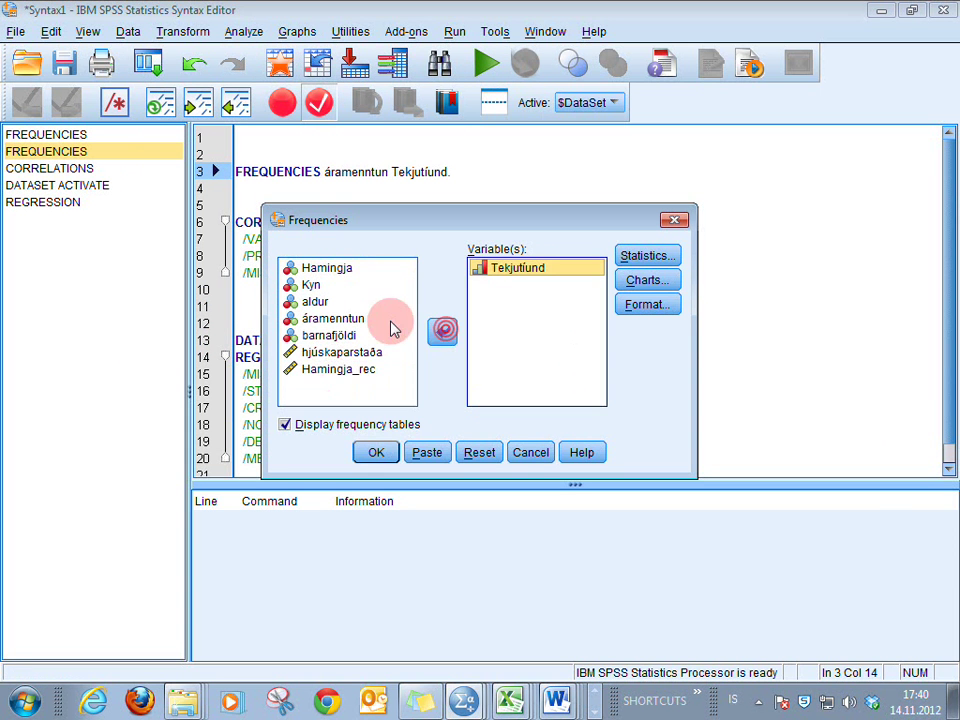
pyautogui.click(333, 318)
pyautogui.click(452, 340)
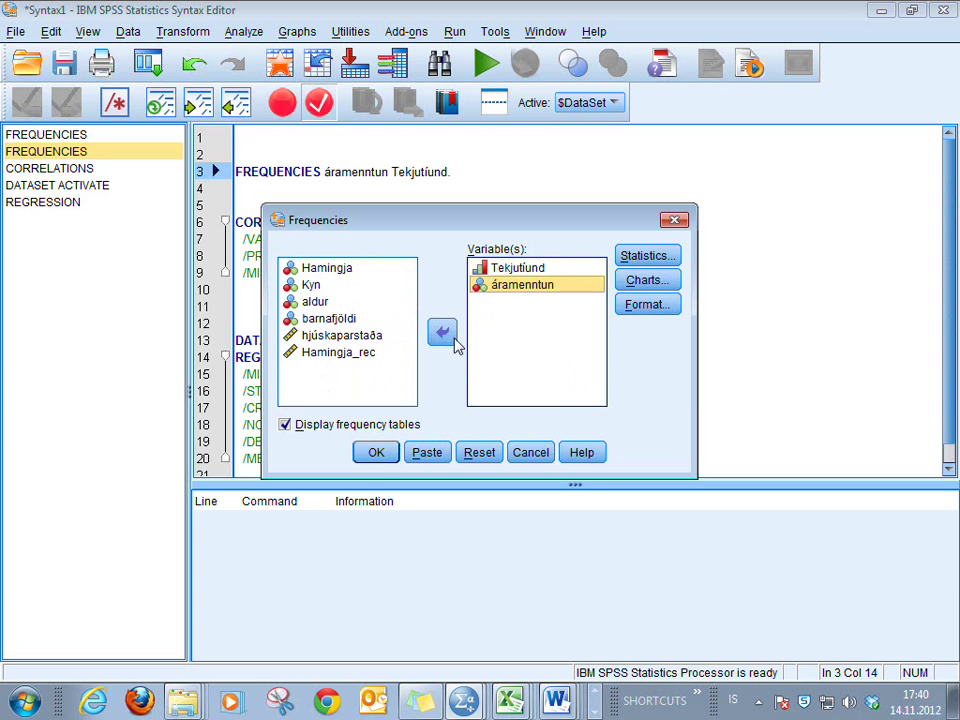
pyautogui.click(376, 453)
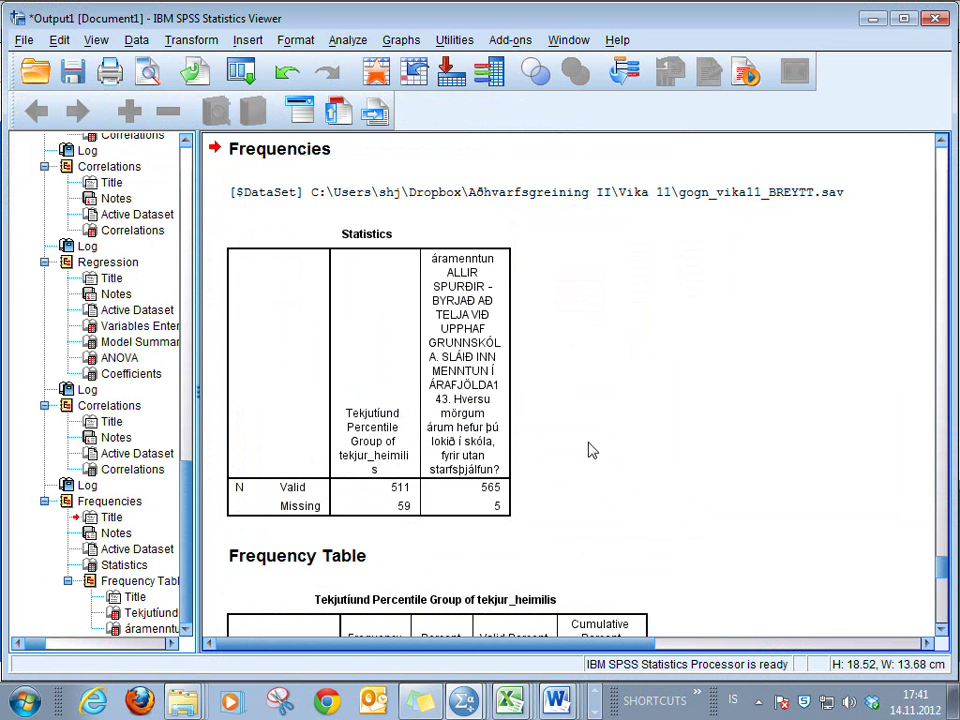
# Examine the Tekjutíund and áramenntun frequency tables in the output, including their value ranges and missing categories
pyautogui.scroll(-3, 611, 450)
pyautogui.scroll(-2, 612, 450)
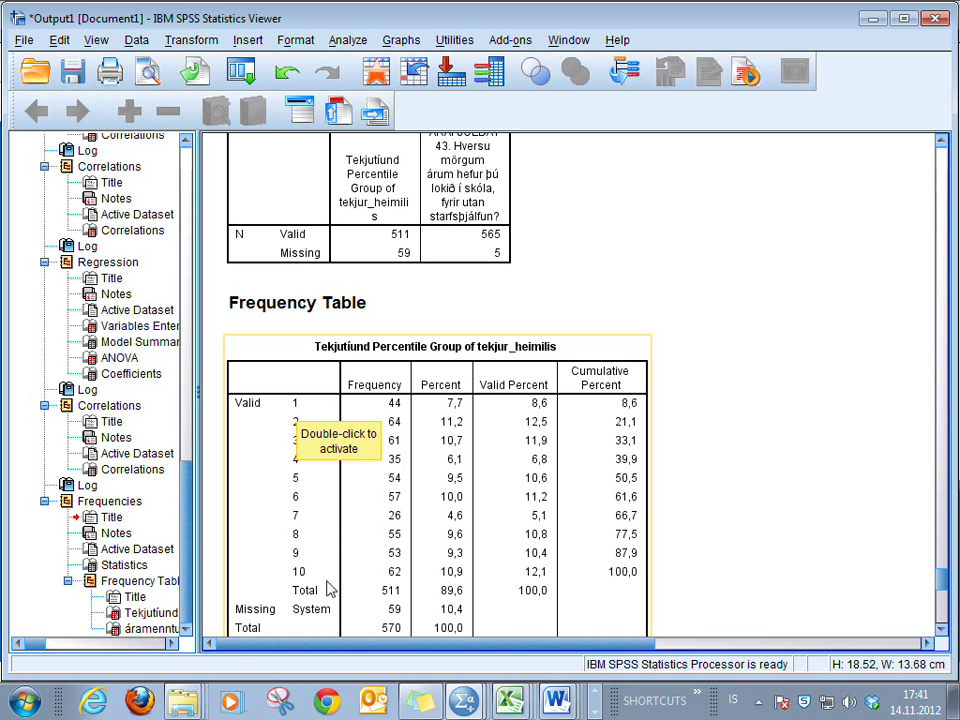
pyautogui.scroll(-6, 328, 587)
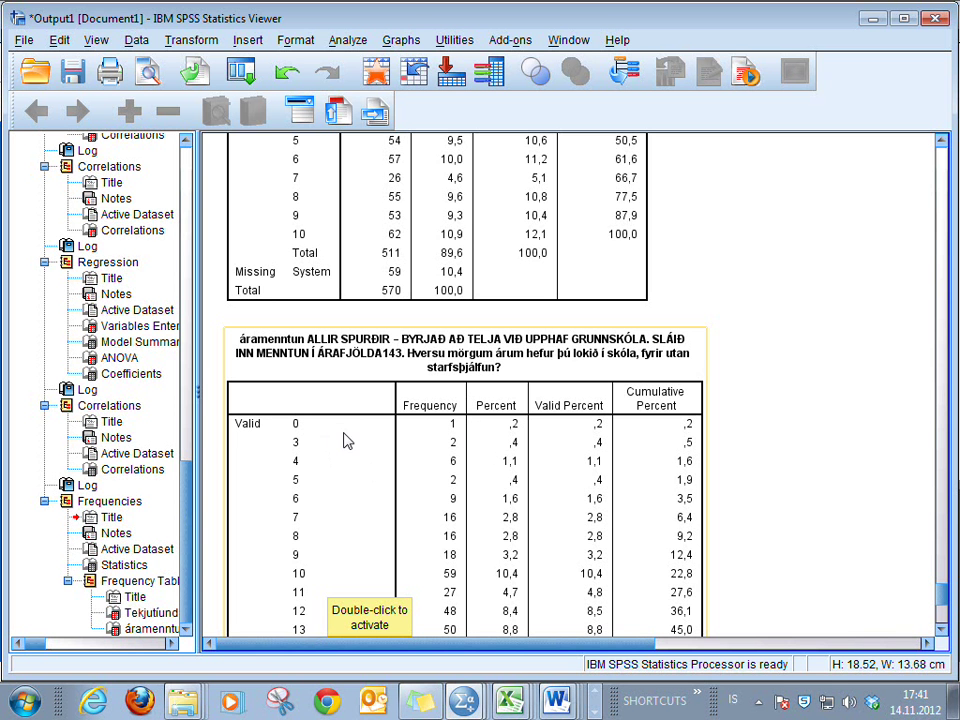
pyautogui.scroll(-3, 345, 441)
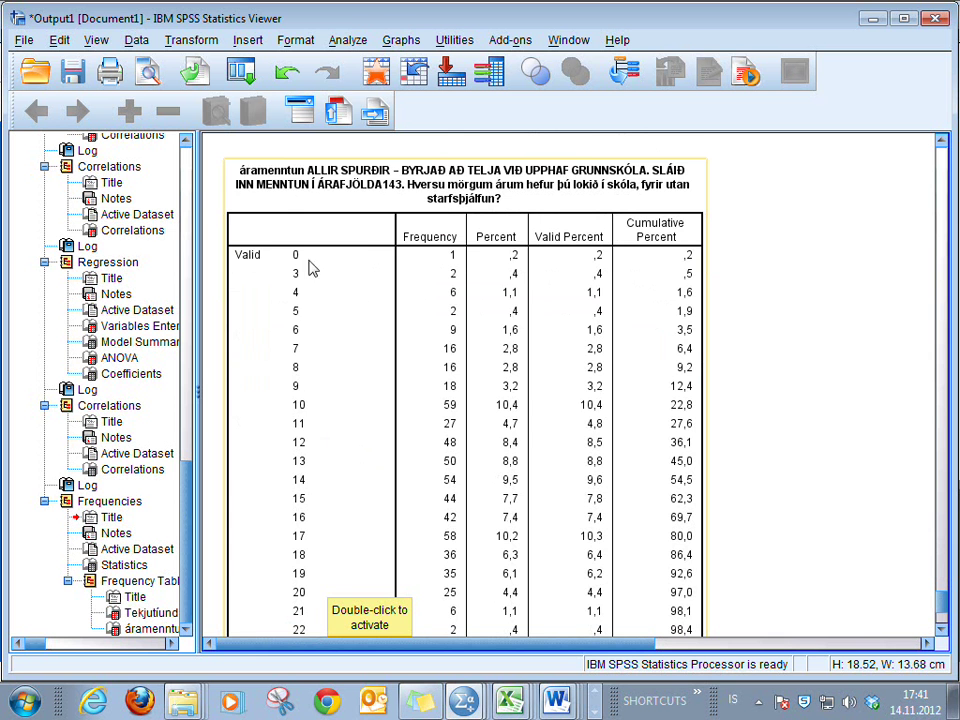
pyautogui.scroll(-3, 360, 304)
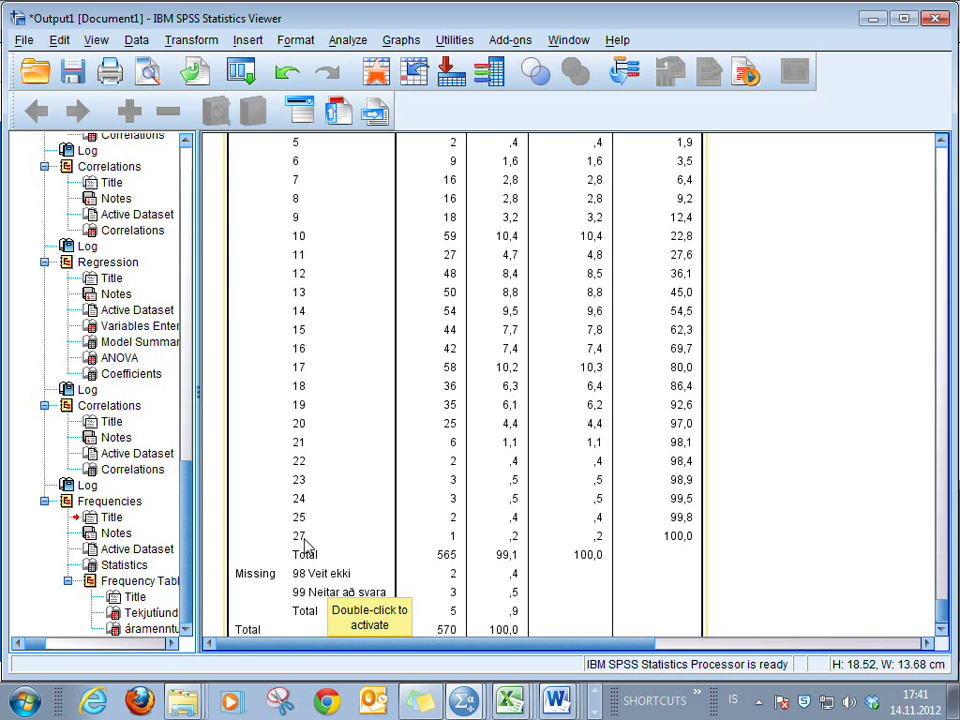
pyautogui.scroll(3, 332, 521)
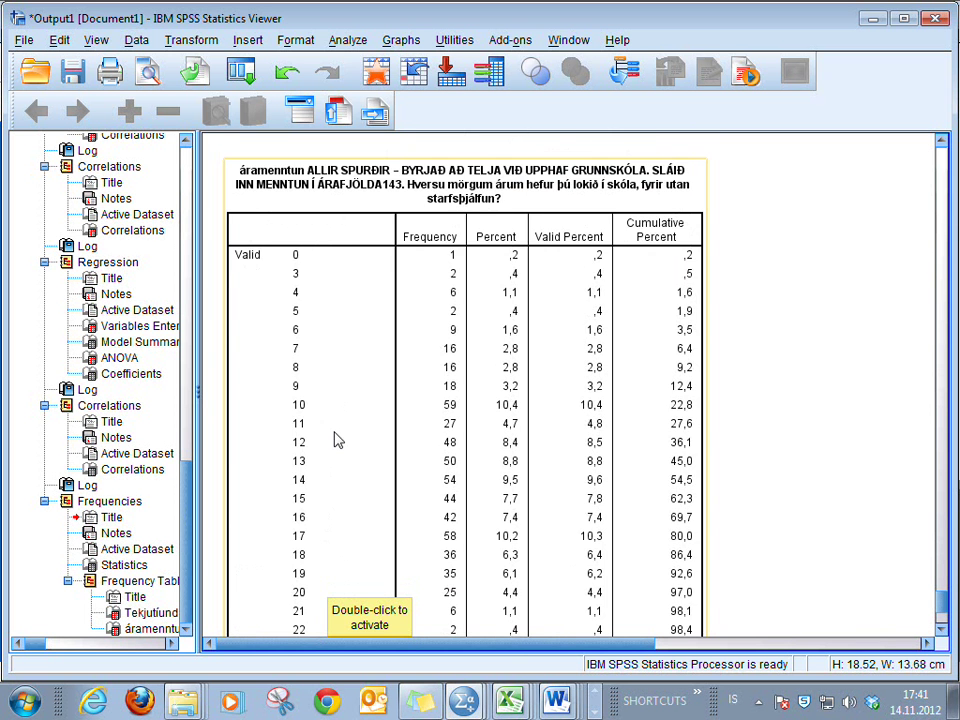
pyautogui.scroll(9, 335, 450)
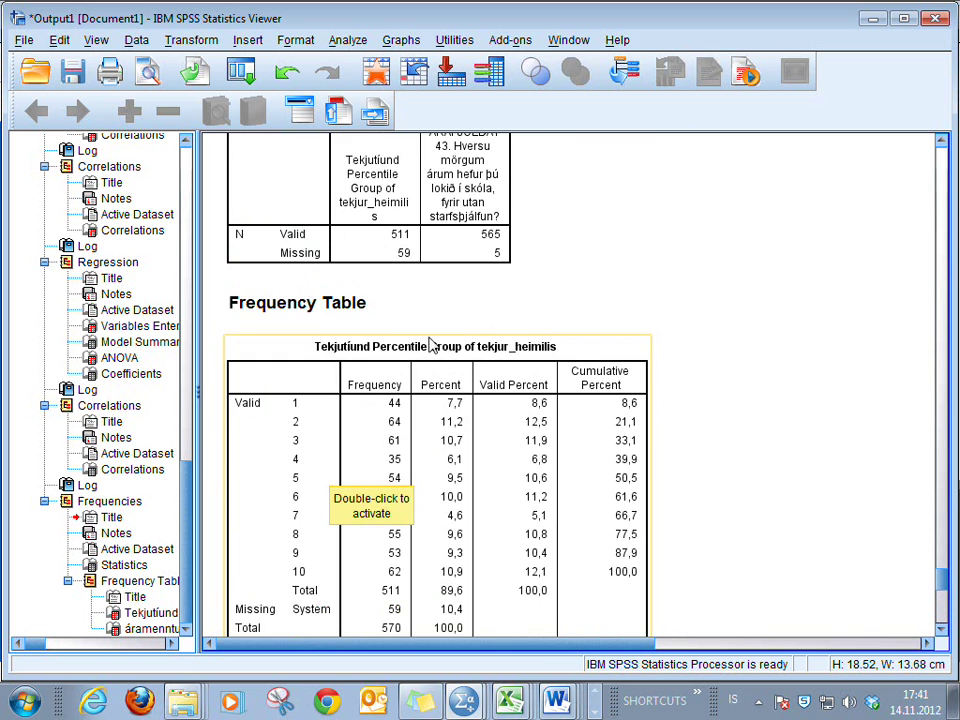
pyautogui.scroll(12, 432, 343)
pyautogui.scroll(-12, 424, 317)
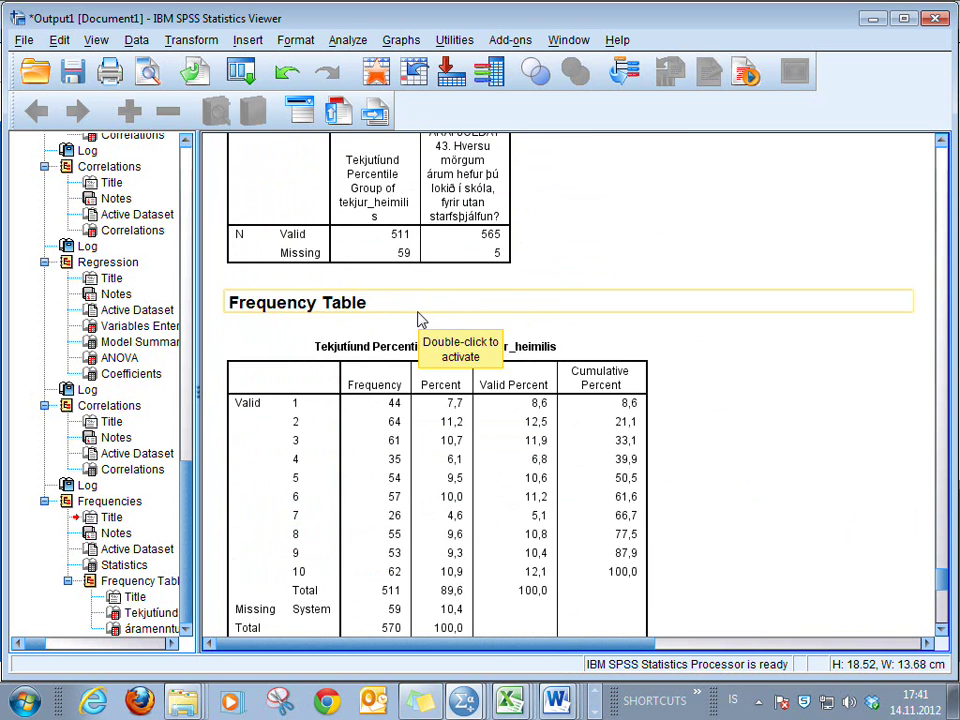
pyautogui.scroll(-2, 420, 318)
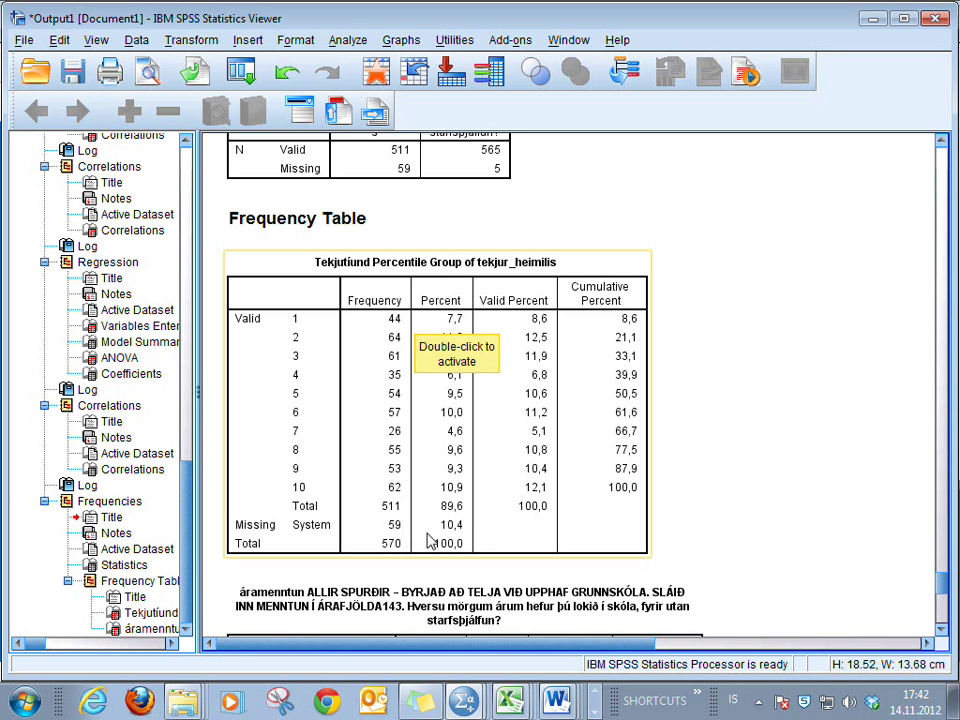
pyautogui.scroll(-10, 430, 540)
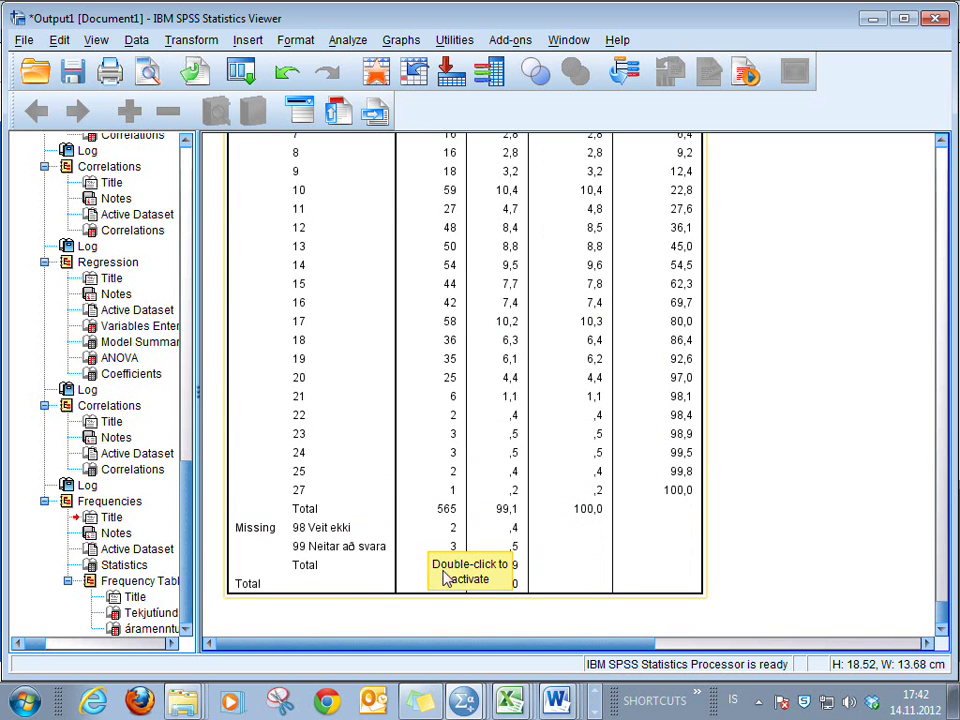
pyautogui.click(440, 548)
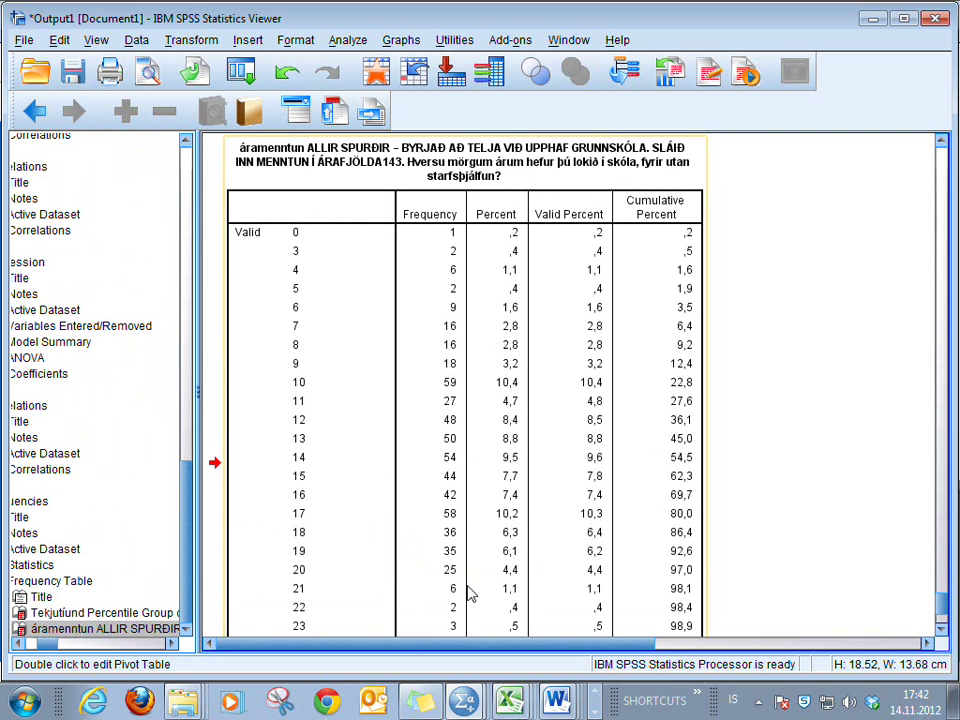
pyautogui.scroll(-5, 455, 575)
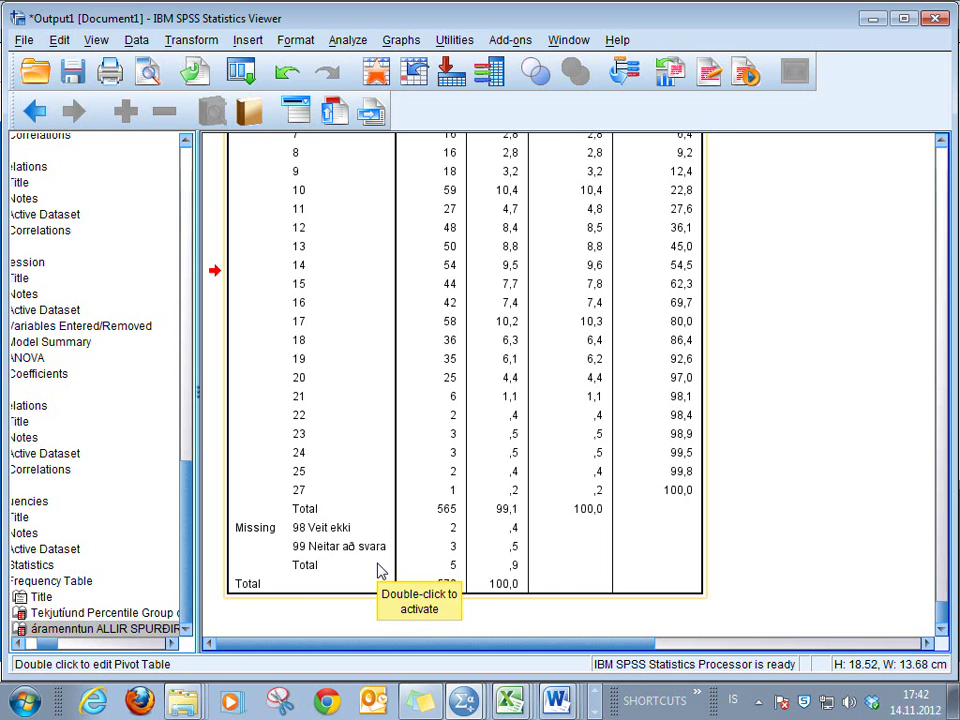
pyautogui.scroll(4, 372, 570)
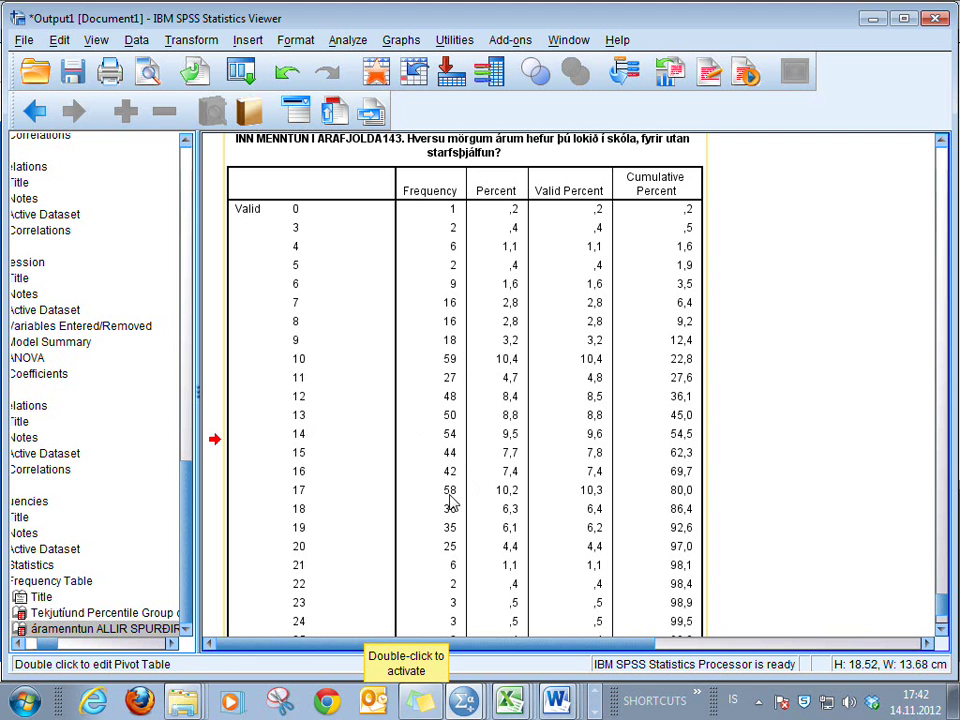
# Back in the Syntax Editor, paste the syntax for a two-tailed bivariate Pearson correlation between áramenntun and Tekjutíund
pyautogui.hotkey('alt', 'Tab')
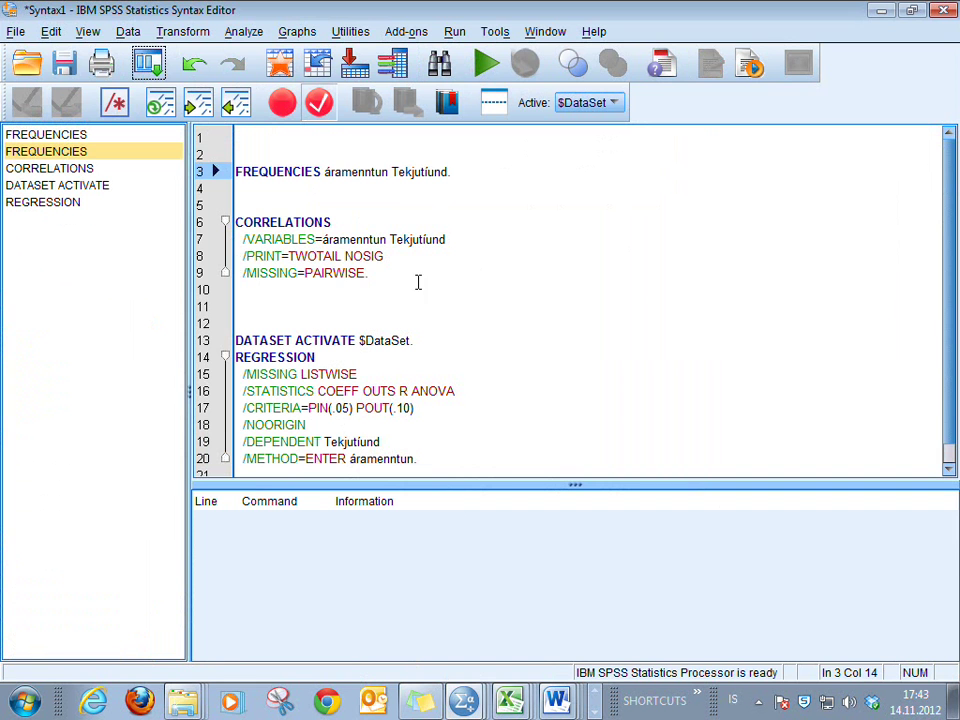
pyautogui.click(366, 273)
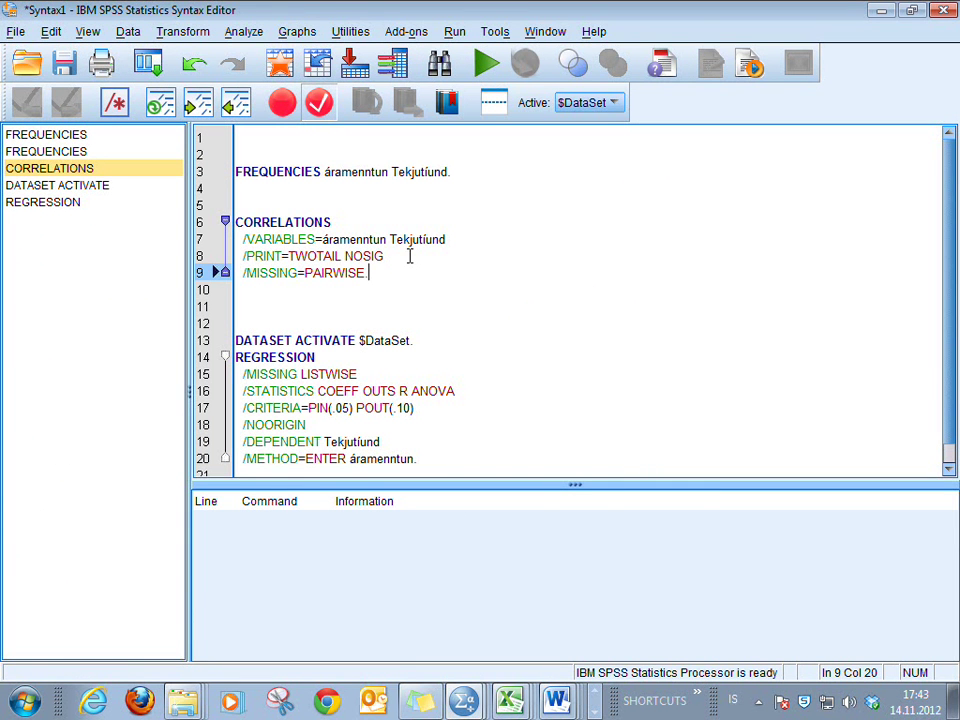
pyautogui.click(245, 222)
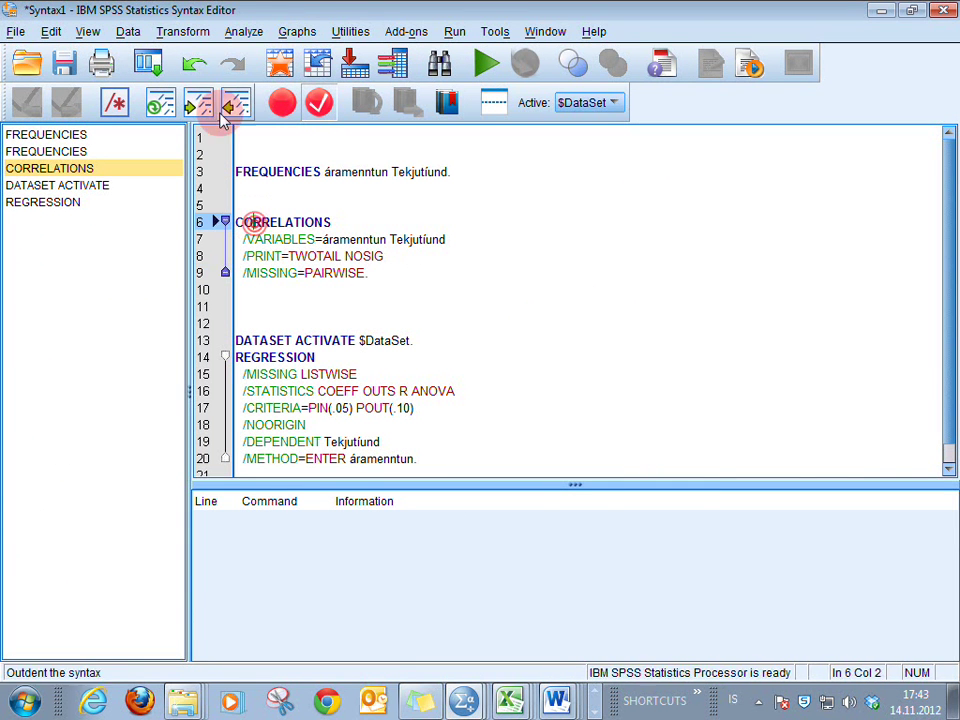
pyautogui.click(243, 33)
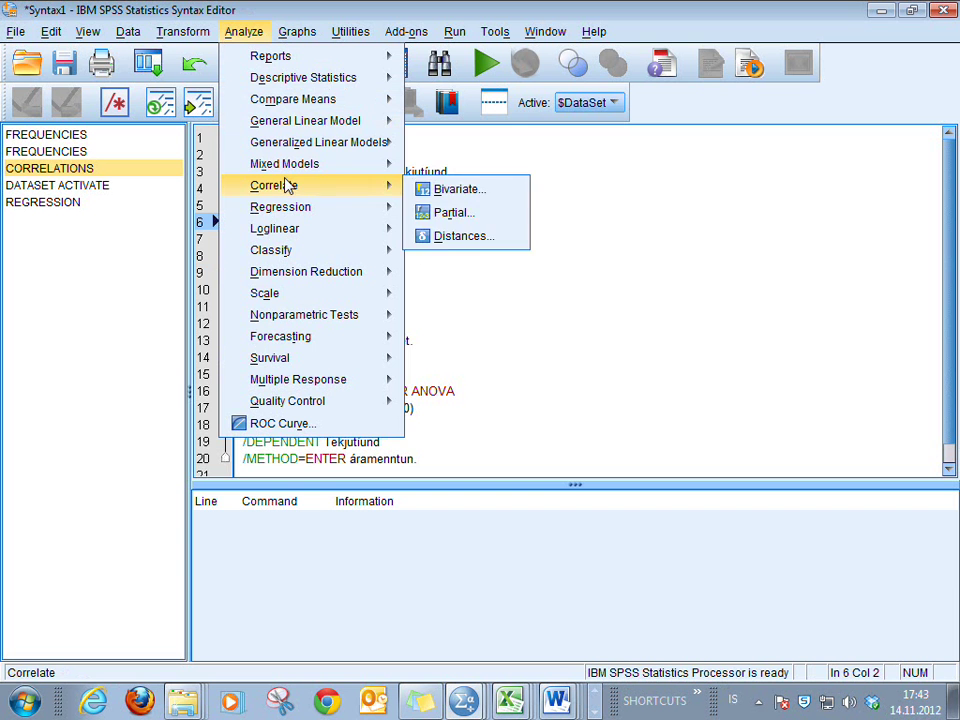
pyautogui.moveTo(293, 213)
pyautogui.moveTo(285, 188)
pyautogui.click(439, 193)
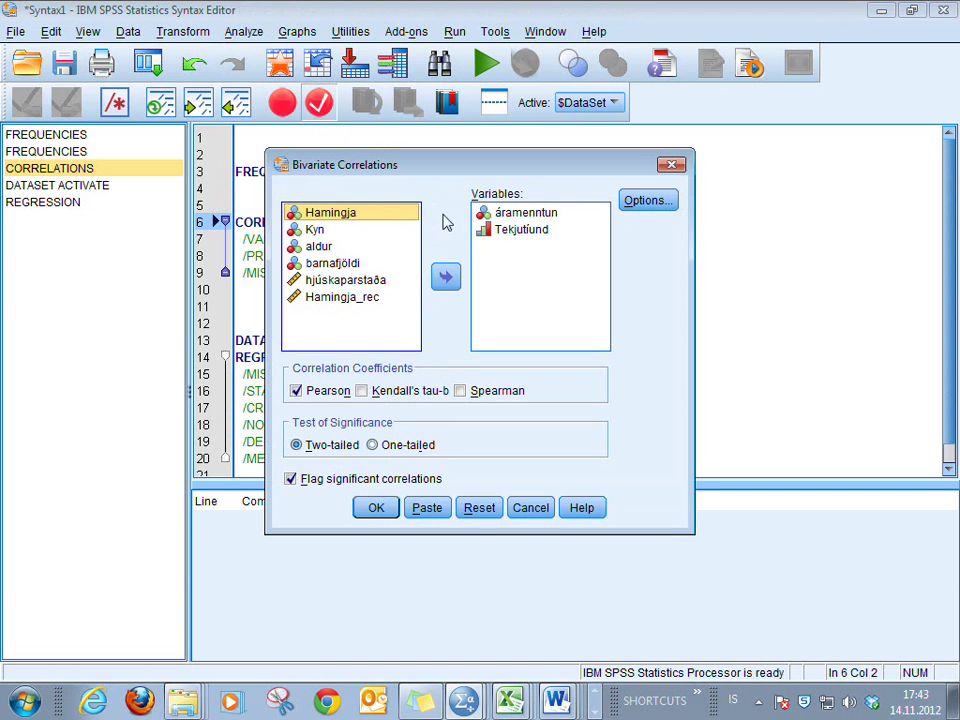
pyautogui.click(536, 216)
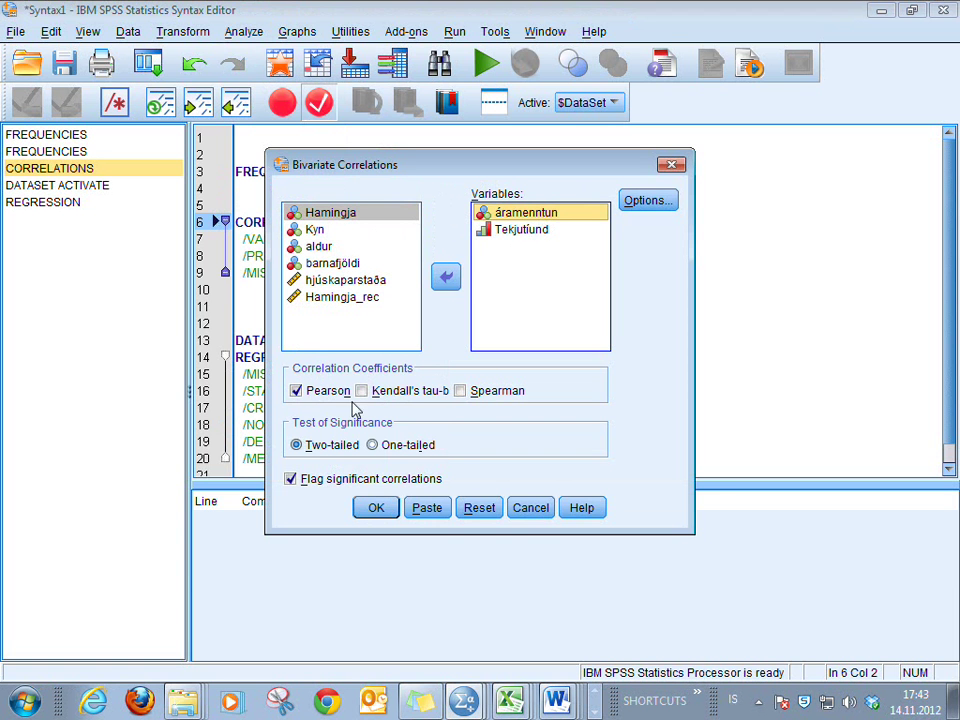
pyautogui.click(460, 391)
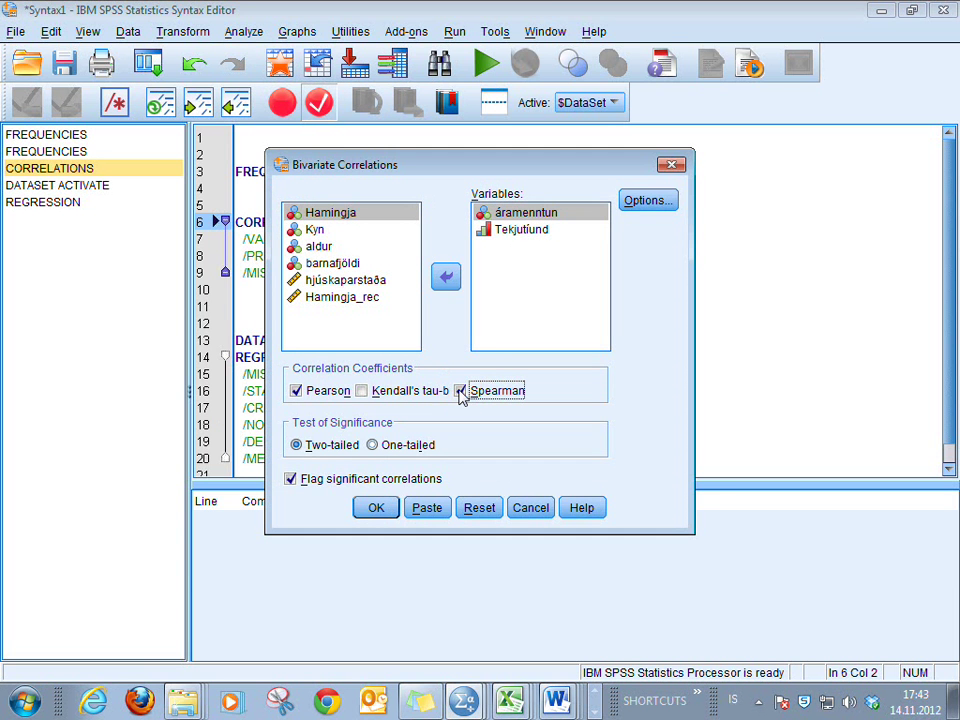
pyautogui.click(460, 391)
pyautogui.moveTo(396, 167); pyautogui.dragTo(526, 173)
pyautogui.click(557, 514)
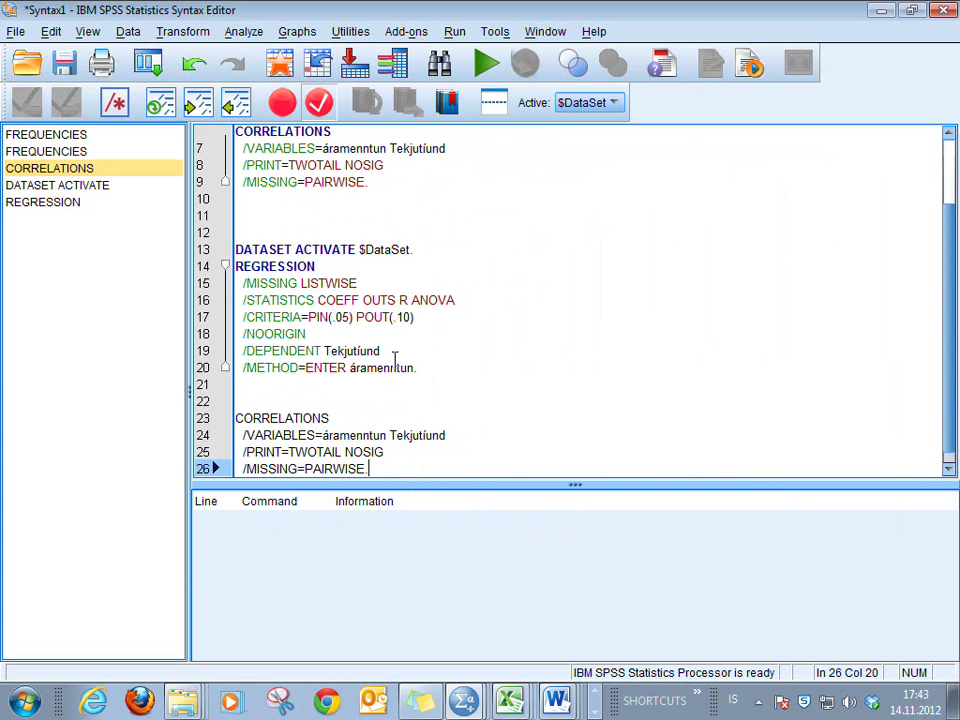
# Run the newly pasted CORRELATIONS command at the end of the syntax and view its Correlations table
pyautogui.click(343, 454)
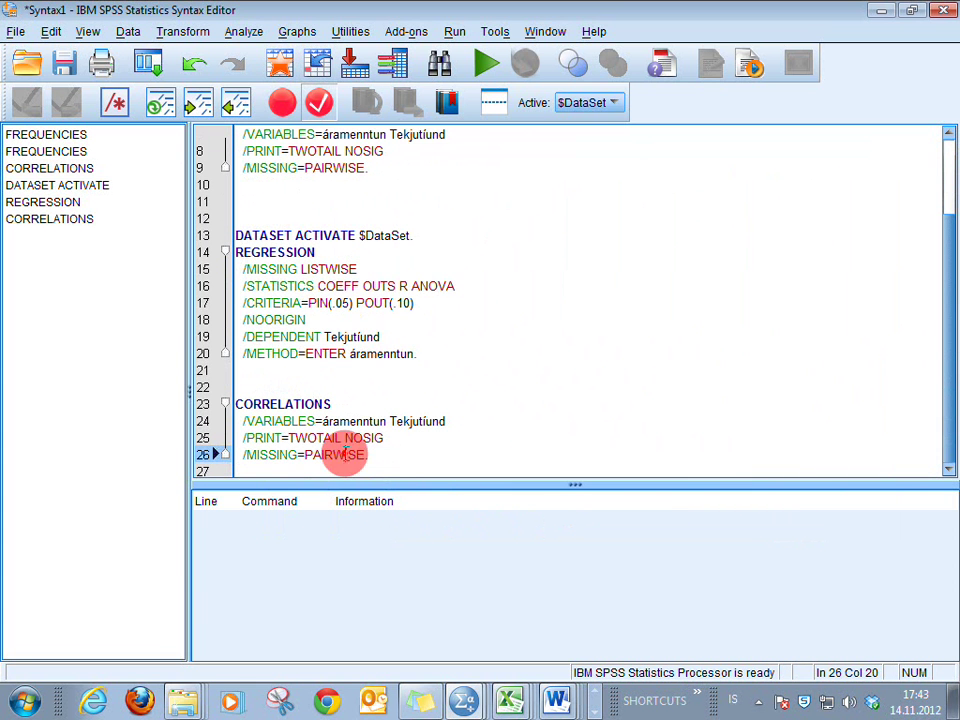
pyautogui.click(484, 67)
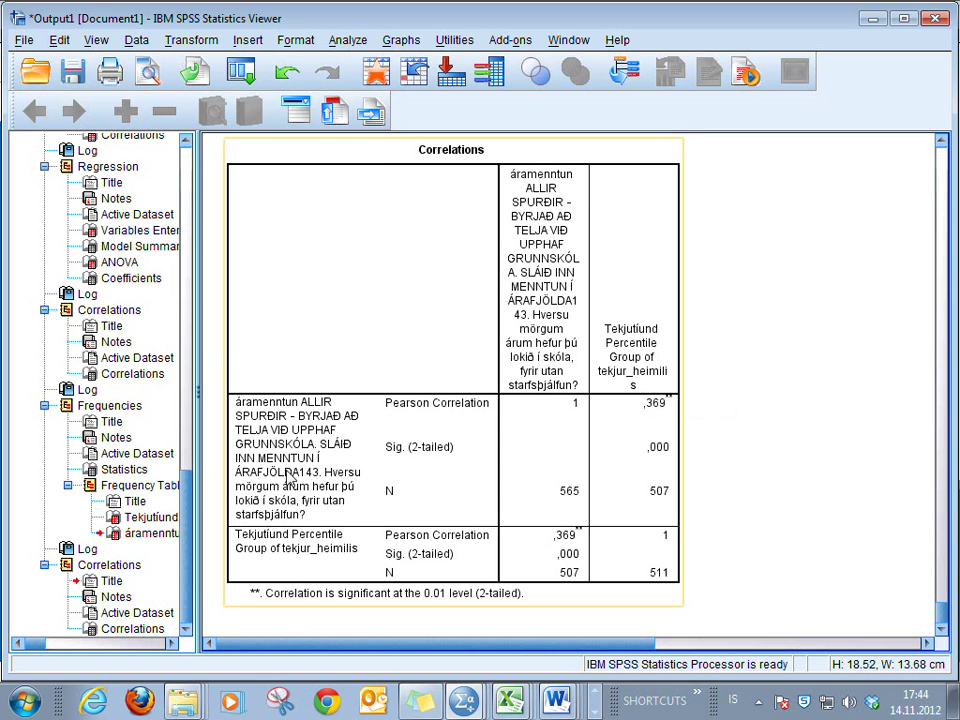
pyautogui.click(220, 358)
# Switch to the Windows Calculator and square the correlation coefficient by multiplying 0,369 by 0,369
pyautogui.click(594, 700)
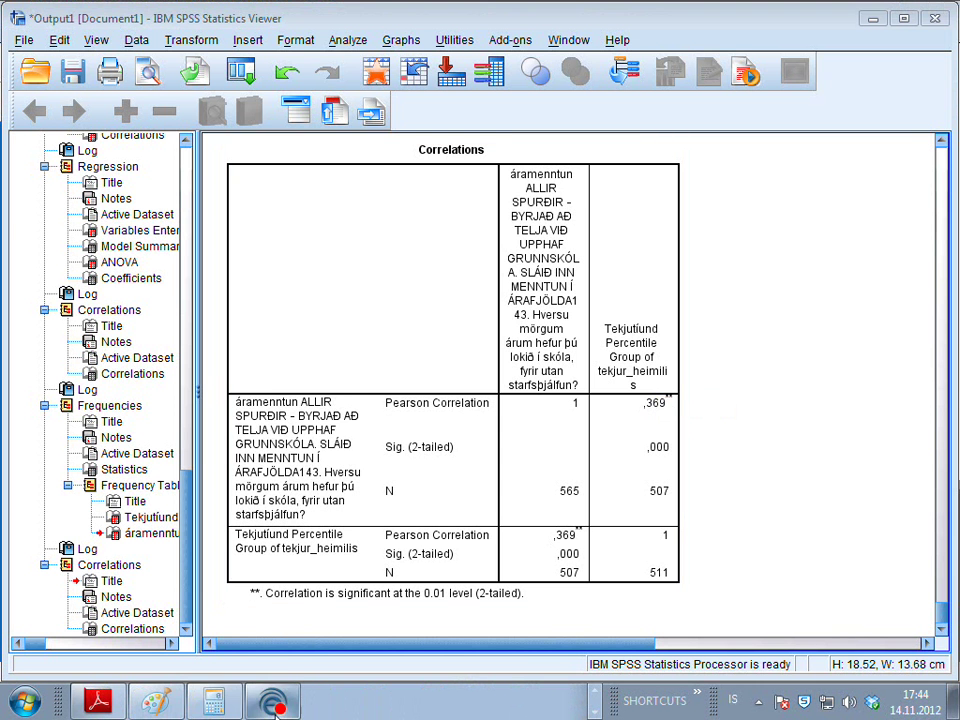
pyautogui.click(213, 700)
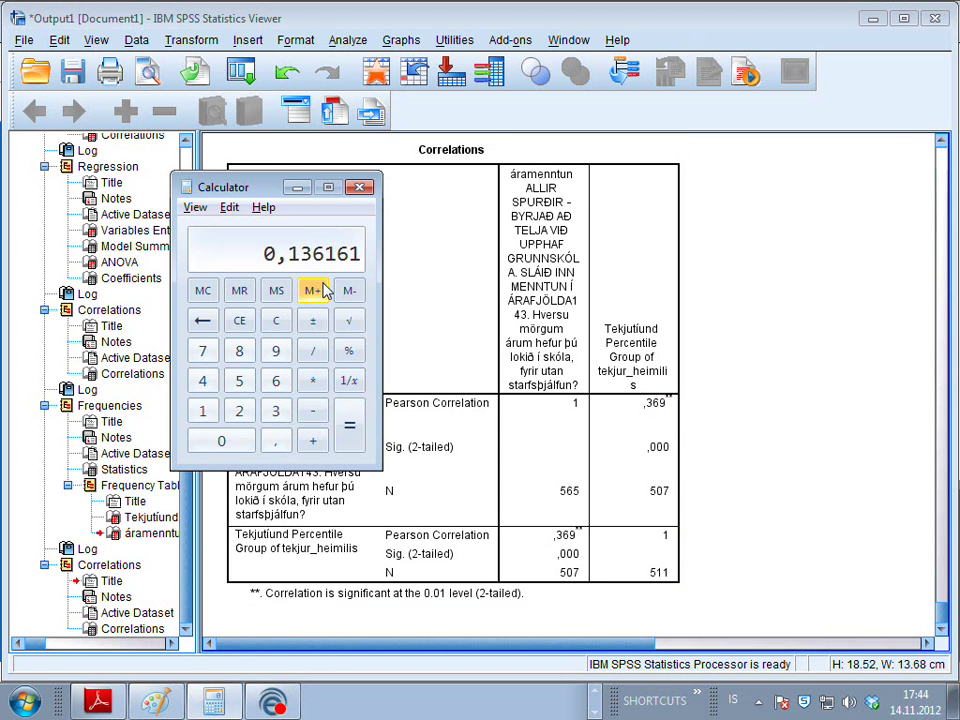
pyautogui.write(',')
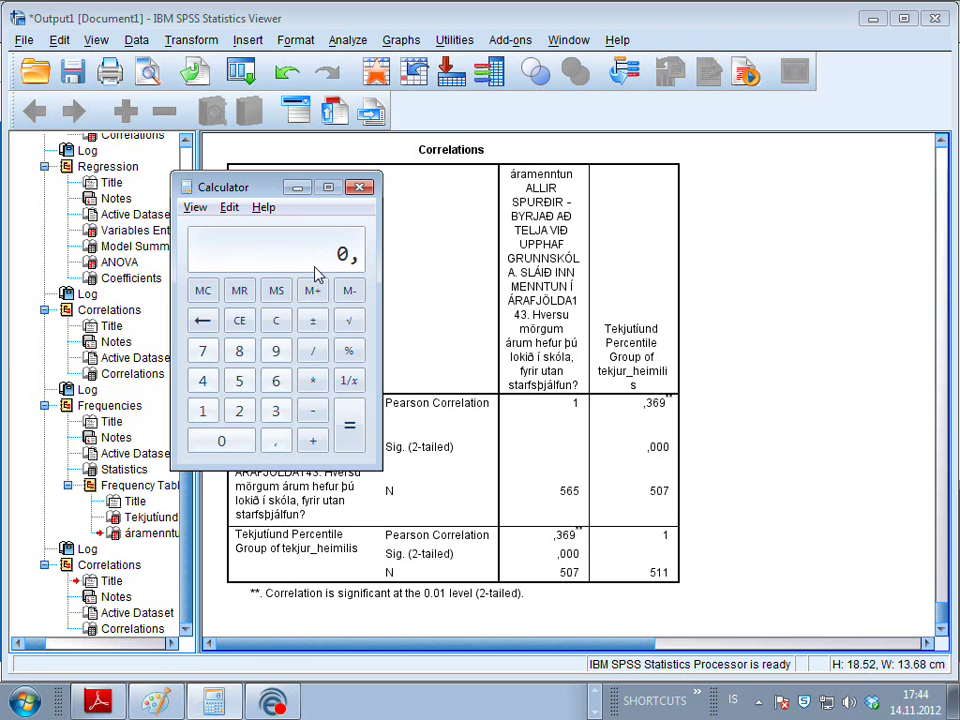
pyautogui.write('369')
pyautogui.press('*')
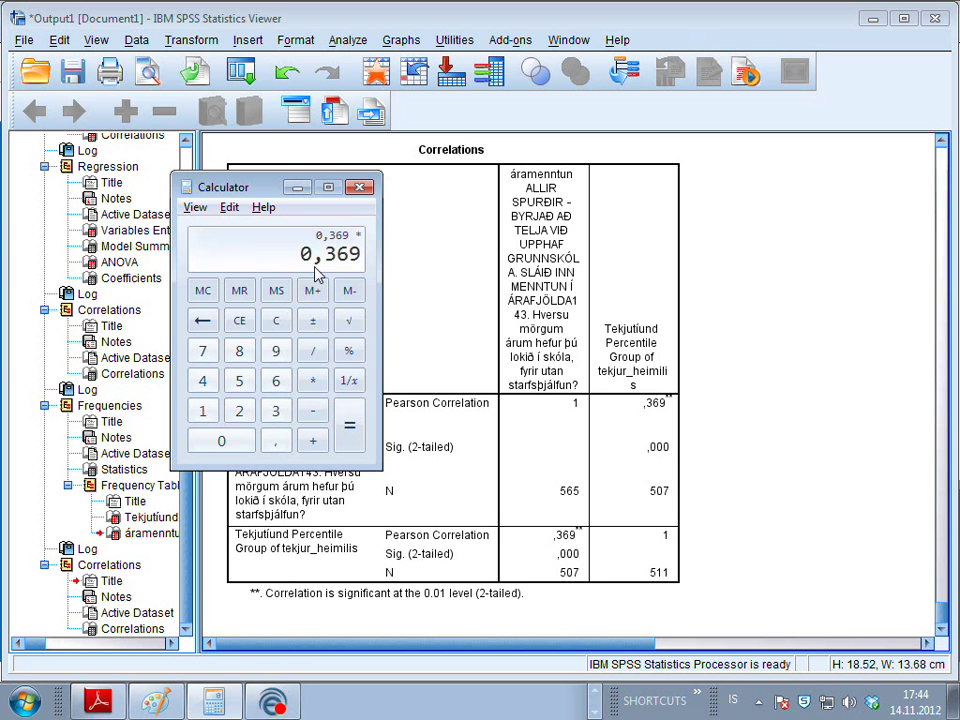
pyautogui.write(',369')
pyautogui.press('Return')
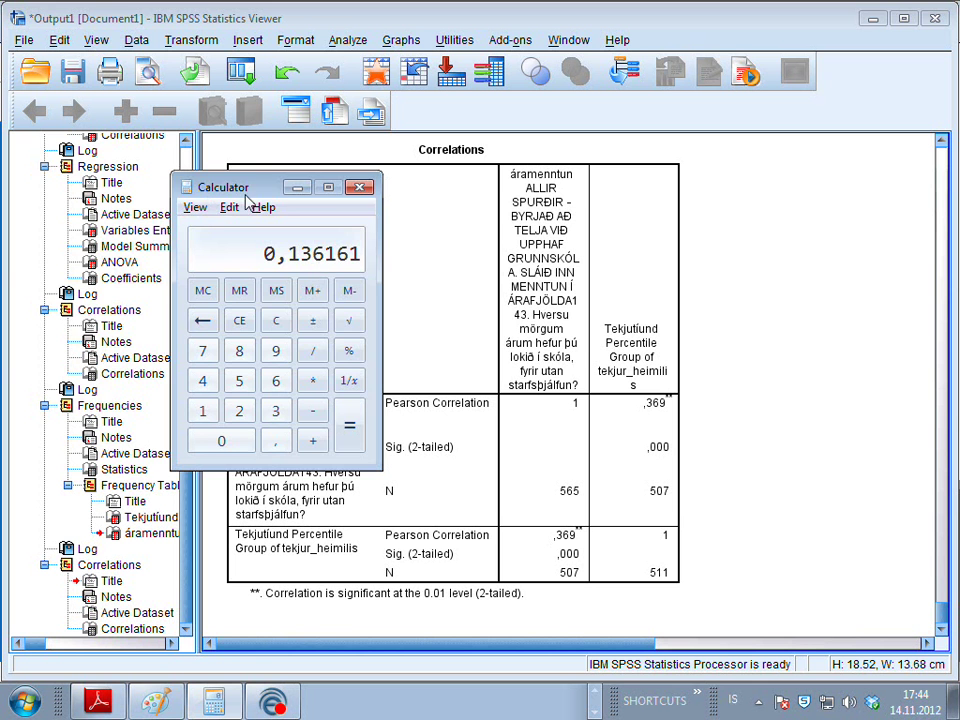
# Move the Calculator clear of the Correlations table and return to the SPSS output to compare the two
pyautogui.moveTo(263, 191); pyautogui.dragTo(105, 164)
pyautogui.click(311, 255)
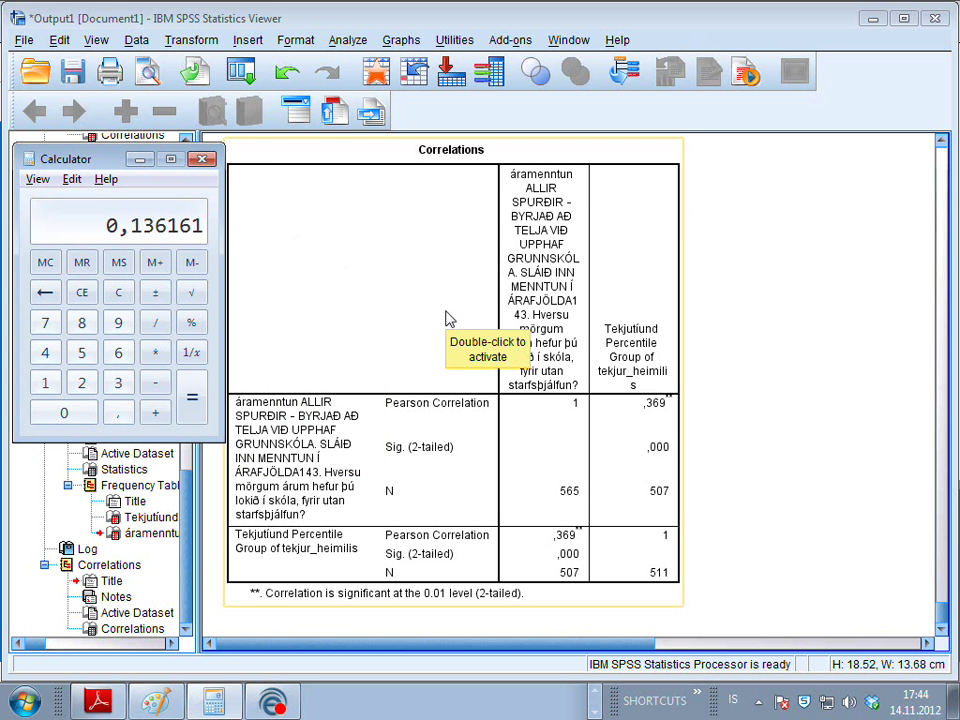
pyautogui.click(711, 399)
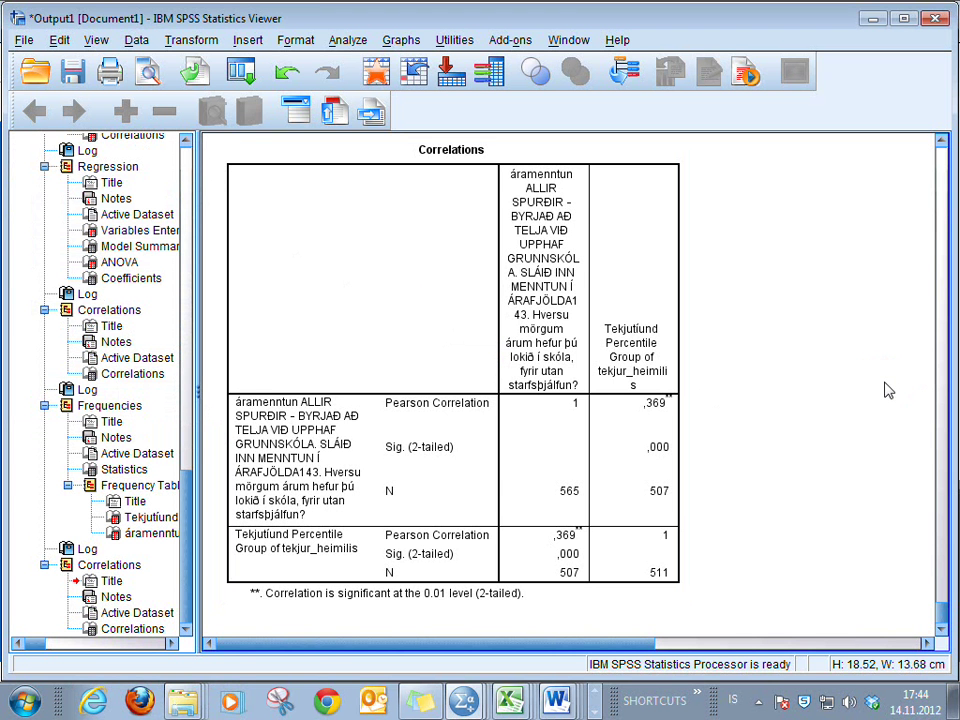
pyautogui.click(634, 444)
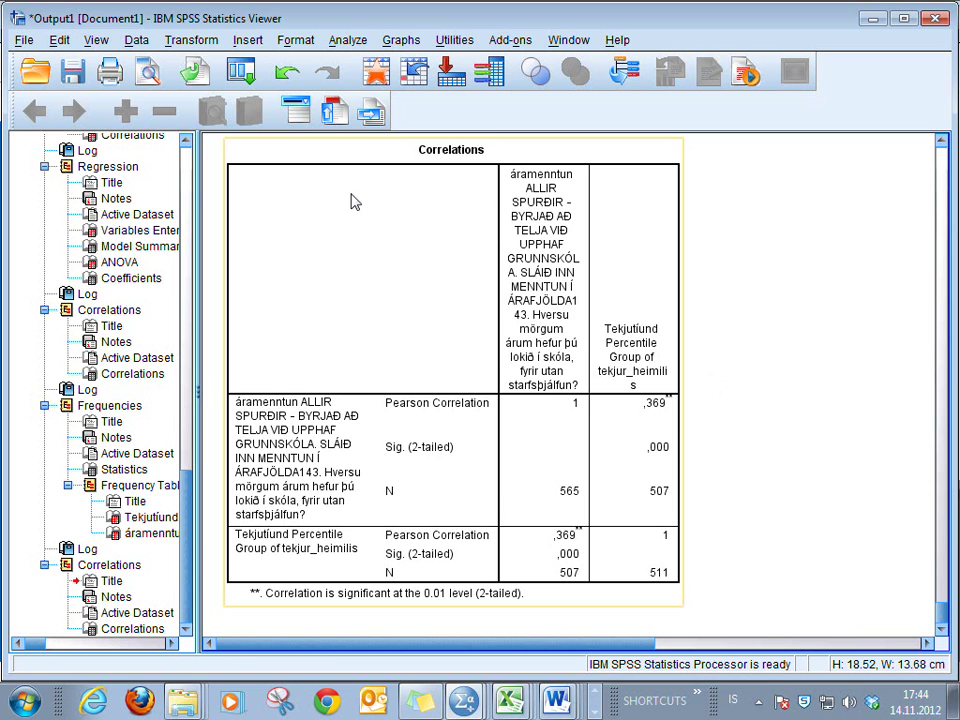
# Switch back to the Syntax Editor and place the cursor in the existing REGRESSION command
pyautogui.hotkey('alt', 'Tab')
pyautogui.hotkey('alt', 'Tab')
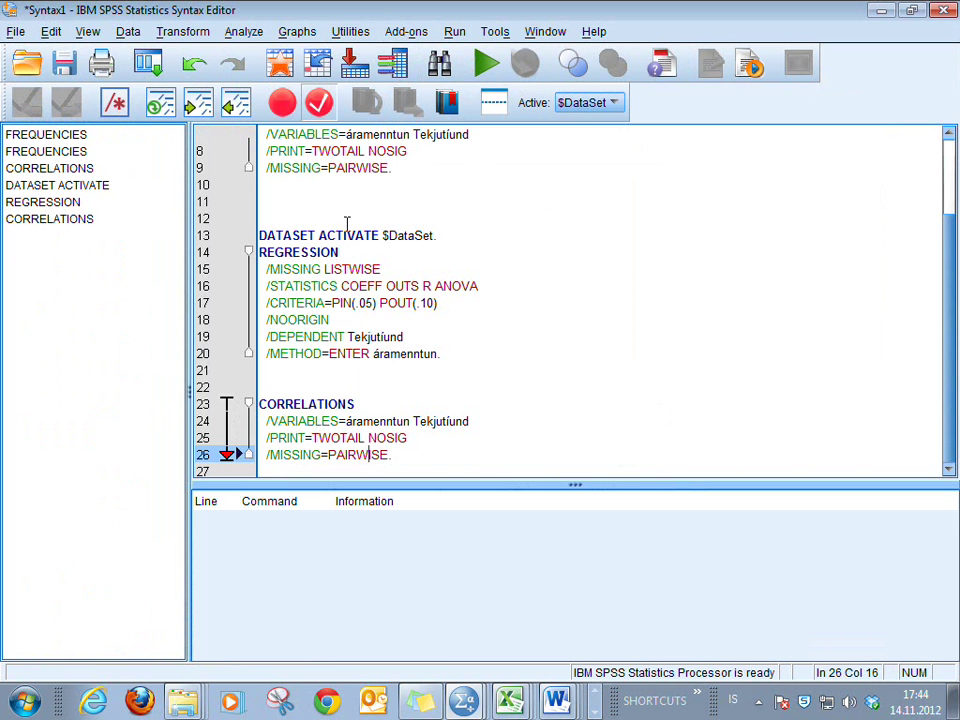
pyautogui.click(296, 302)
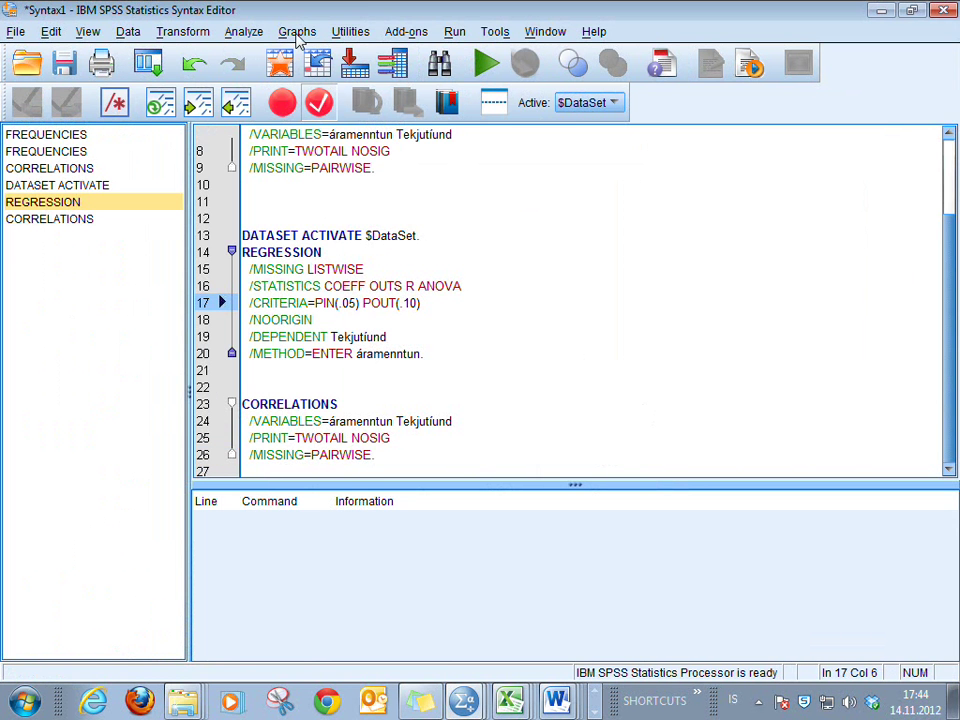
# Paste the syntax for a linear regression with Tekjutíund as dependent and áramenntun as independent variable, using the Enter method
pyautogui.click(232, 34)
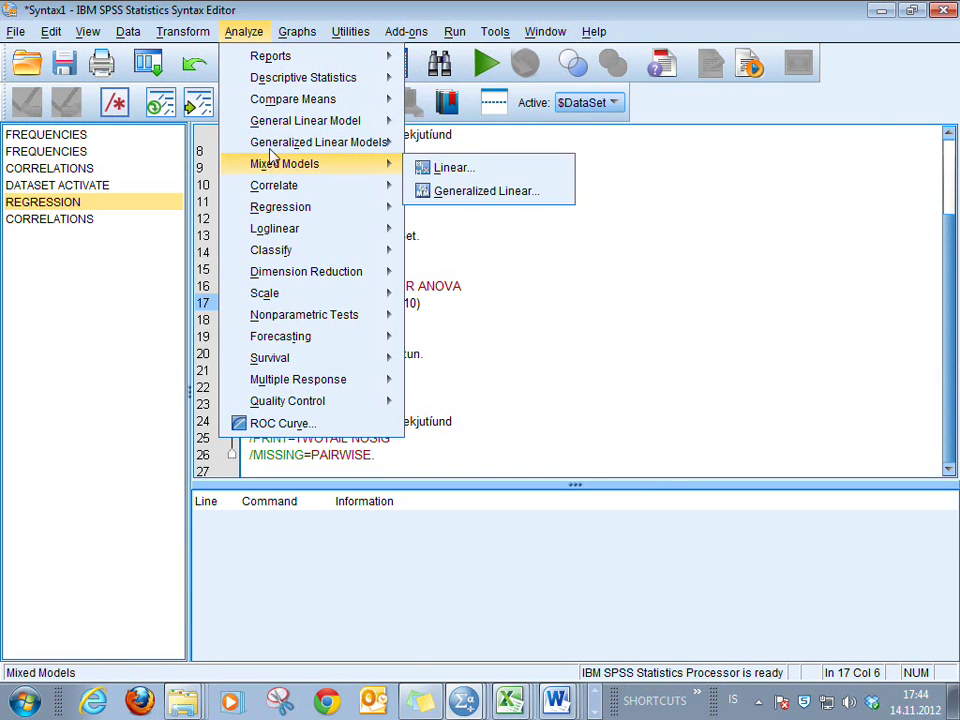
pyautogui.moveTo(271, 128)
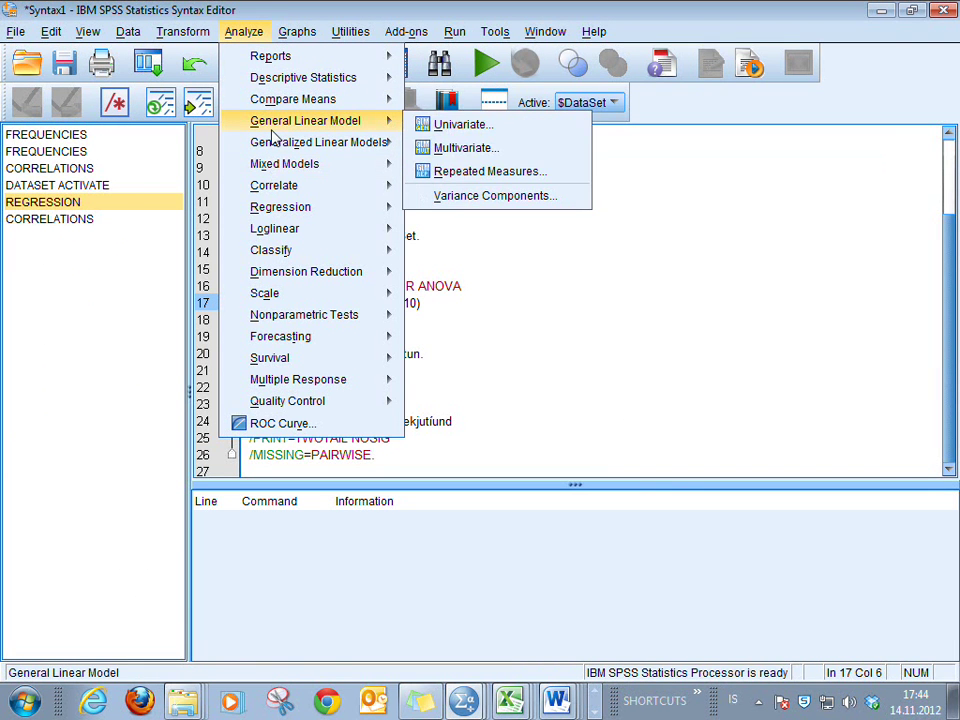
pyautogui.moveTo(284, 213)
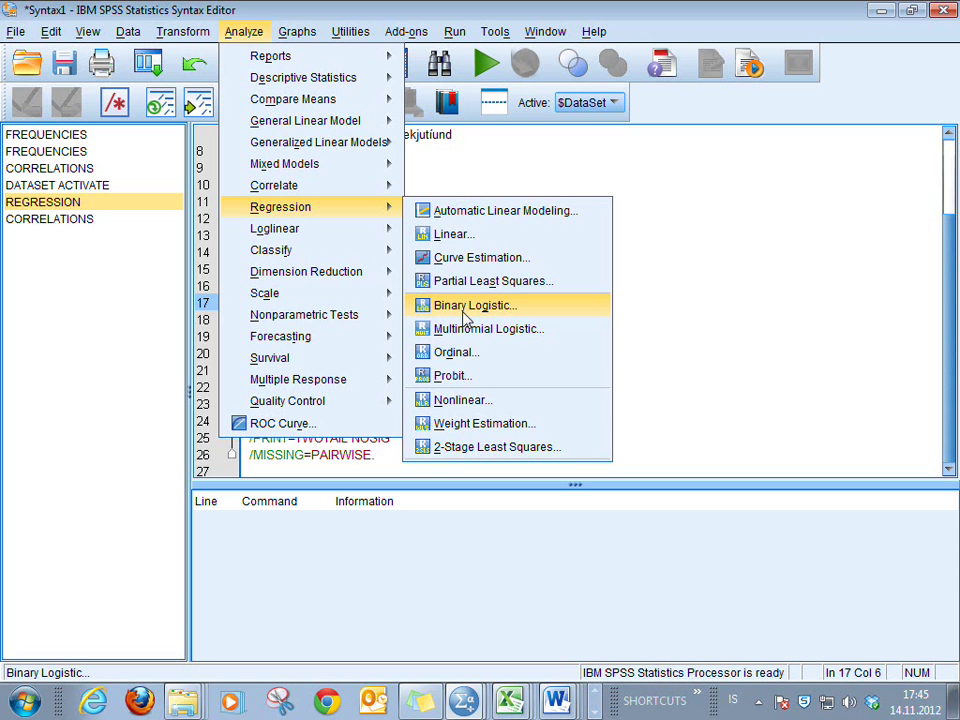
pyautogui.click(451, 236)
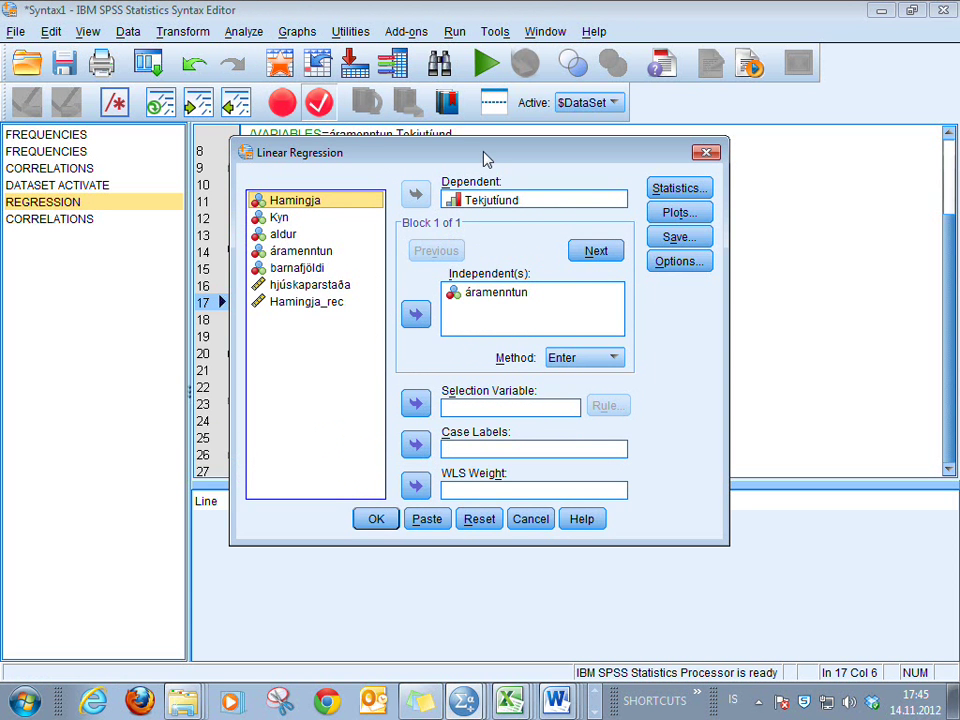
pyautogui.moveTo(484, 158); pyautogui.dragTo(677, 230)
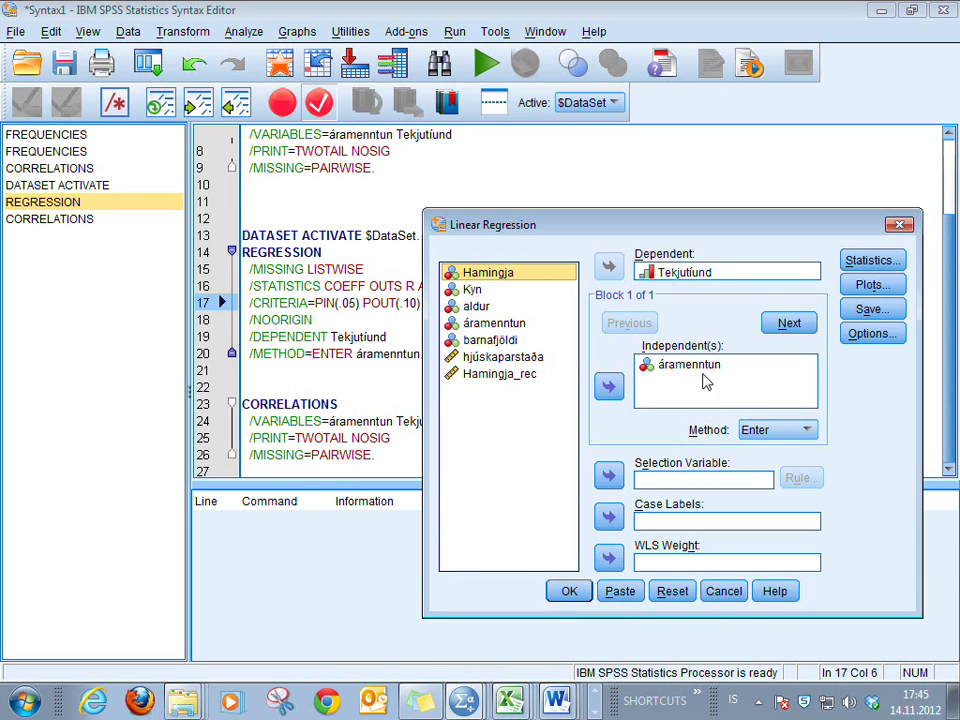
pyautogui.click(683, 372)
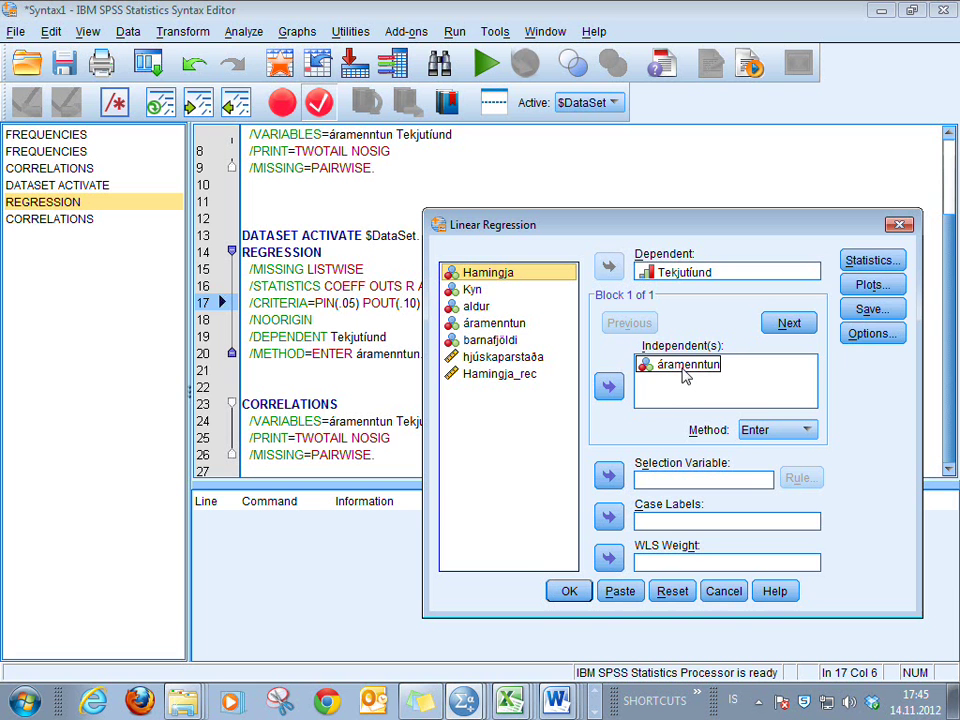
pyautogui.click(656, 390)
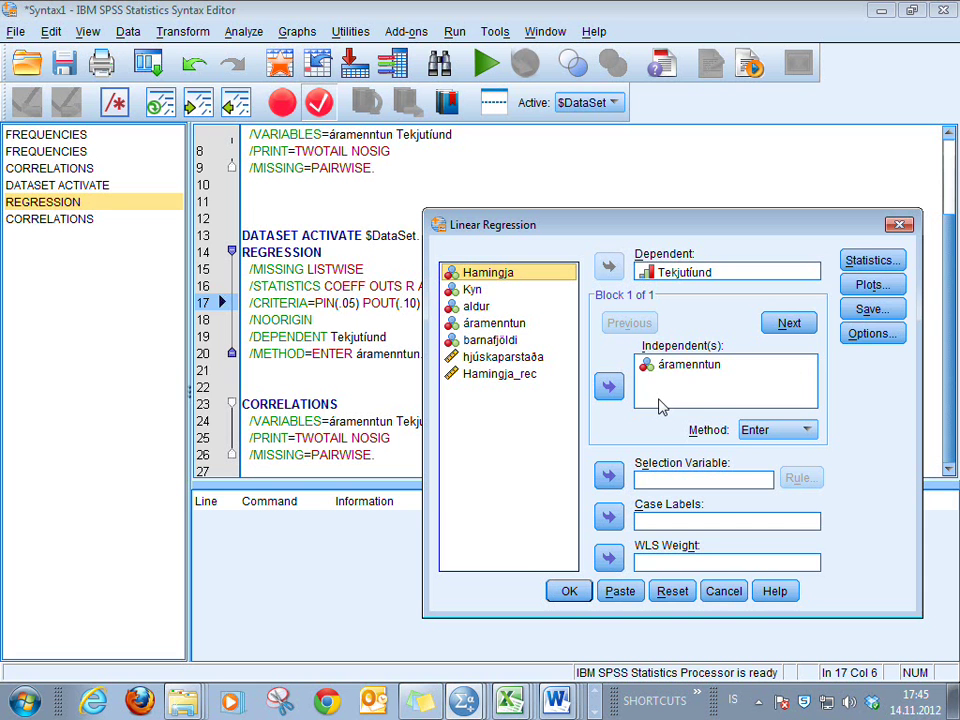
pyautogui.click(676, 368)
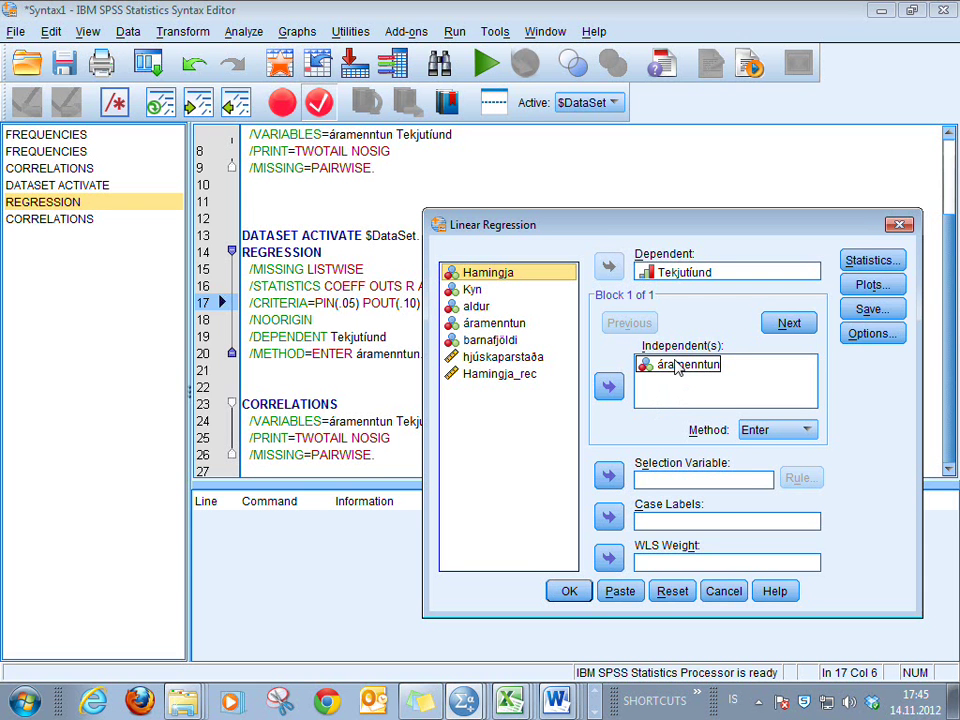
pyautogui.click(666, 380)
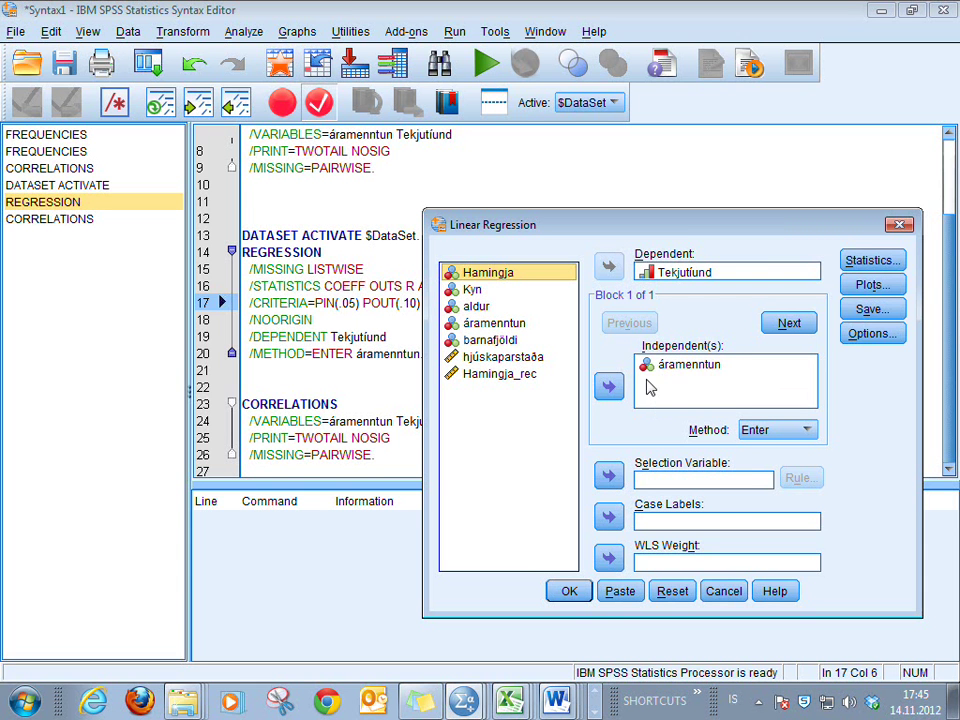
pyautogui.click(660, 366)
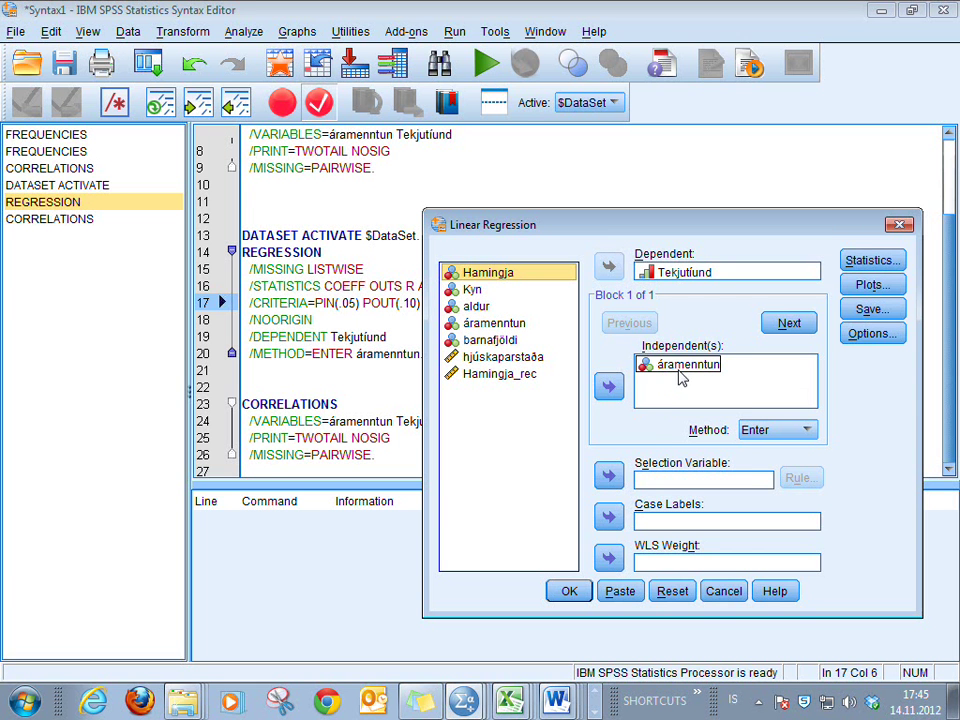
pyautogui.click(662, 405)
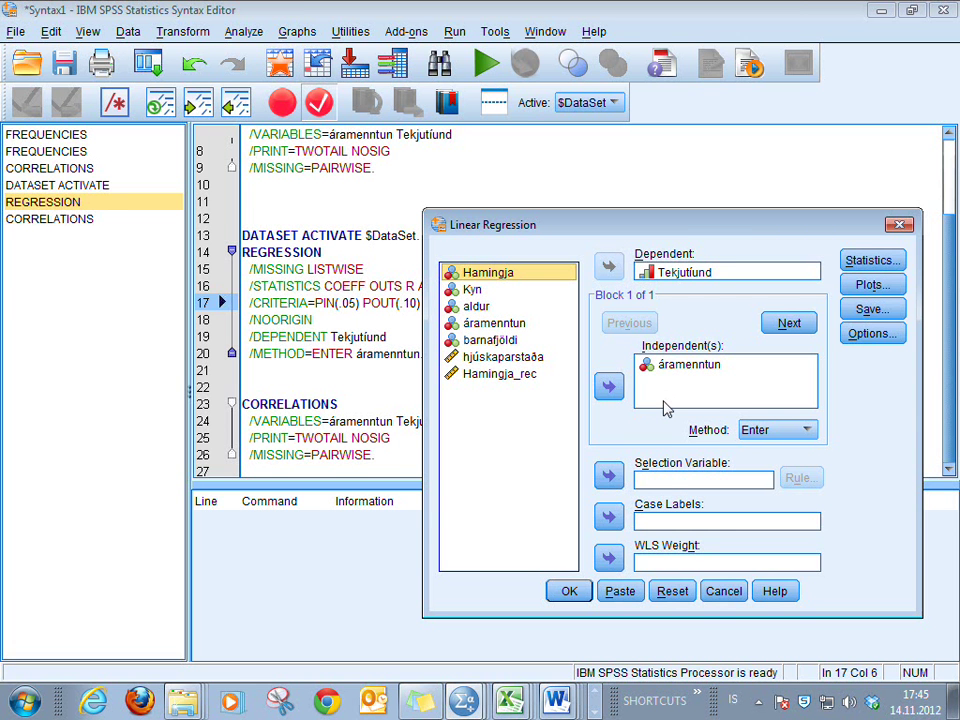
pyautogui.click(670, 372)
pyautogui.click(651, 271)
pyautogui.click(620, 591)
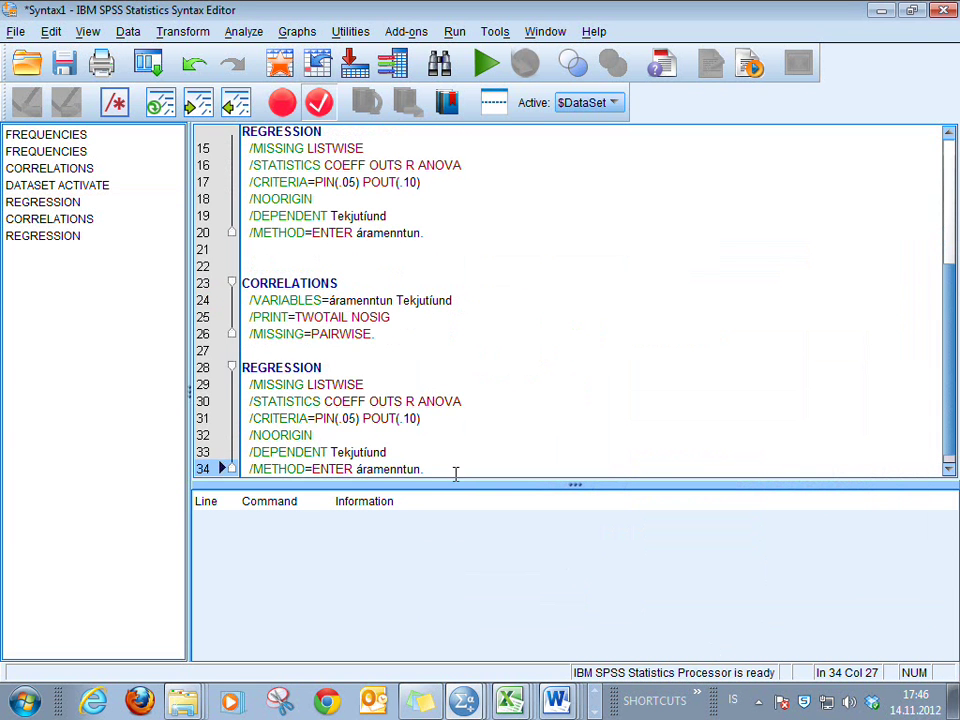
# Delete the last CORRELATIONS and REGRESSION commands and the DATASET ACTIVATE line from the syntax
pyautogui.moveTo(454, 474); pyautogui.dragTo(157, 294)
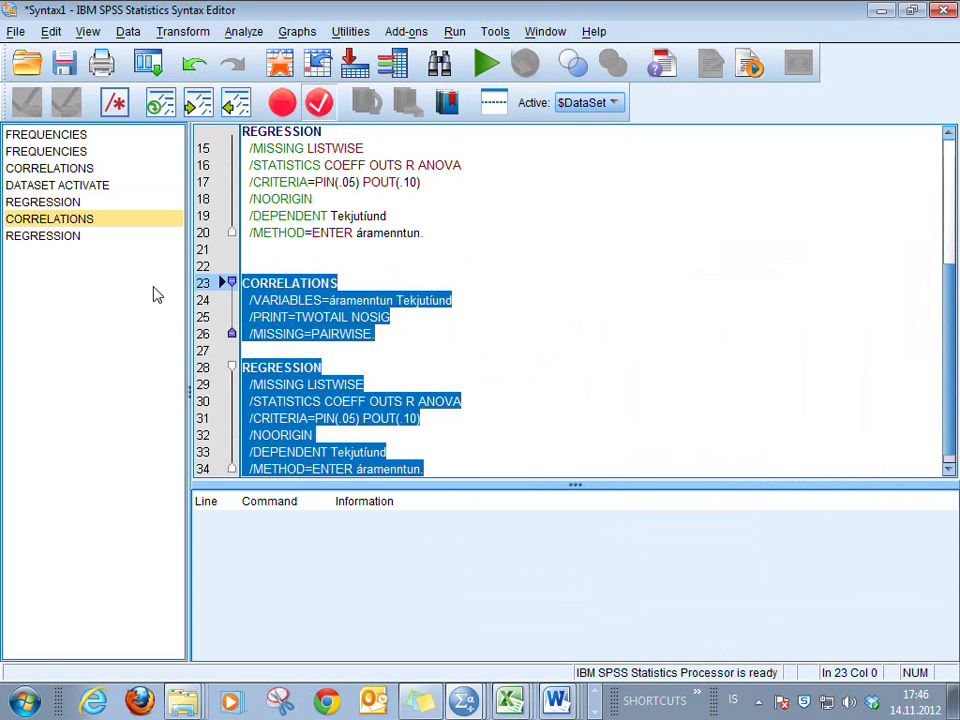
pyautogui.press('Delete')
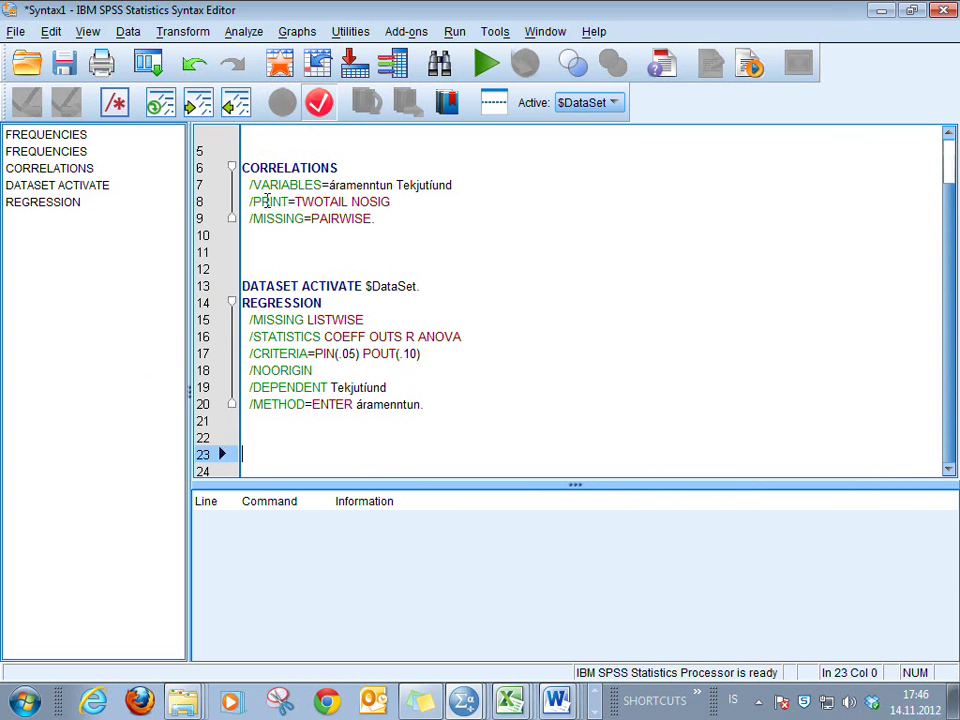
pyautogui.click(318, 337)
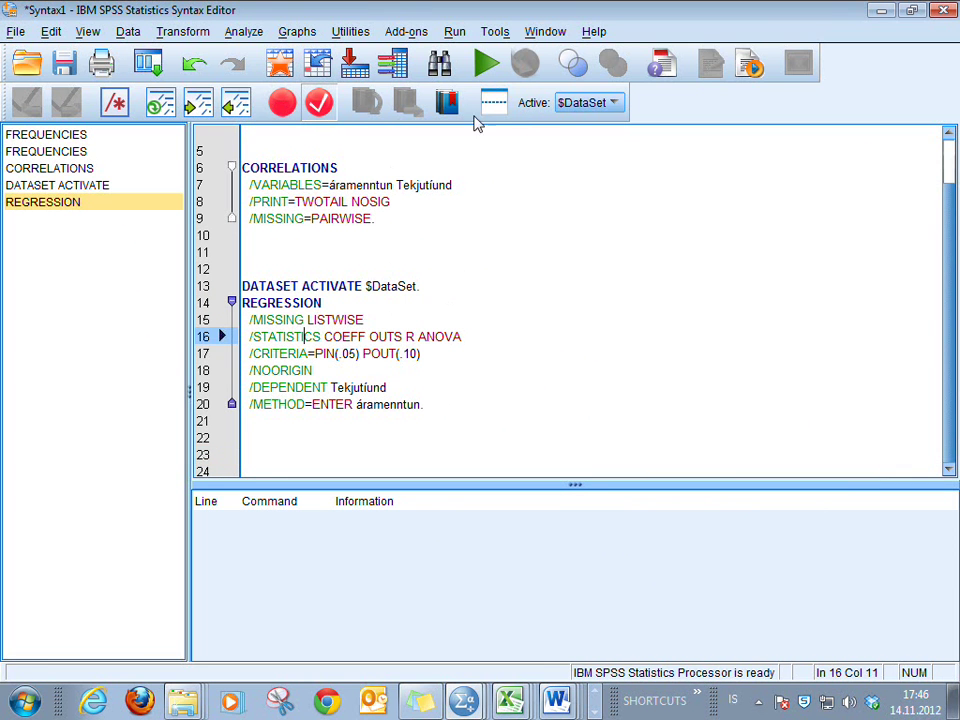
pyautogui.click(435, 286)
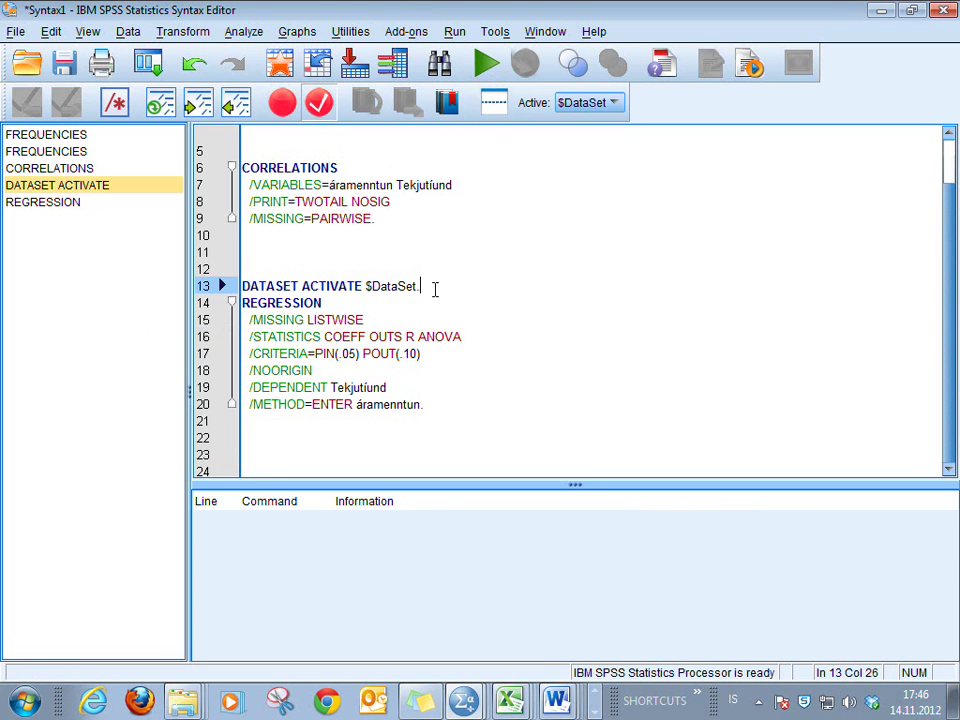
pyautogui.press('Return')
pyautogui.hotkey('shift', 'Up')
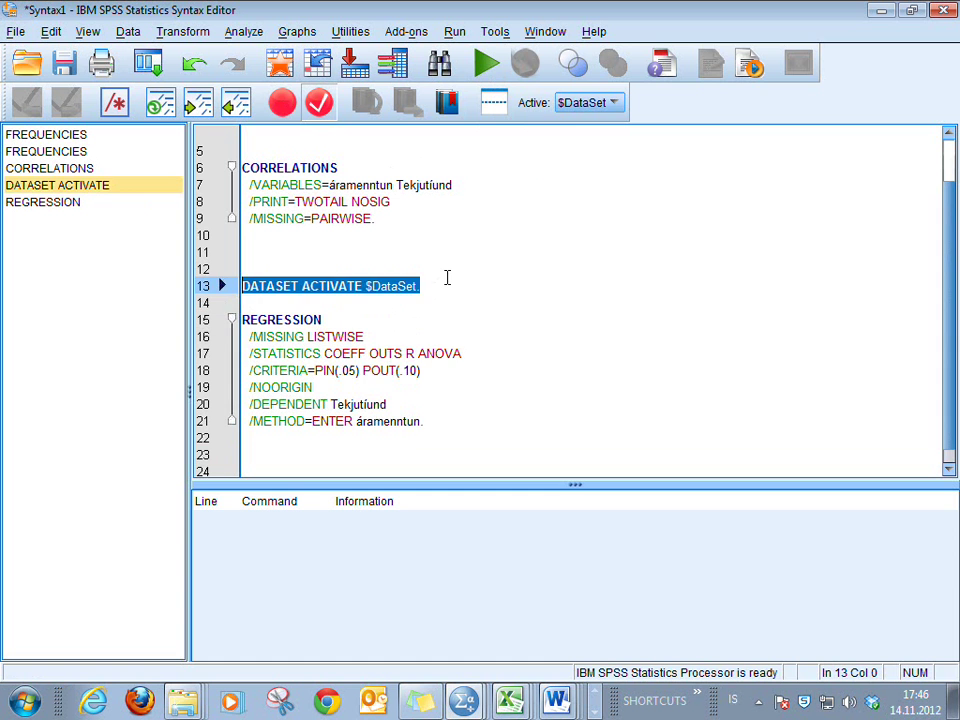
pyautogui.press('Delete')
# Run the remaining REGRESSION command and view its Variables Entered/Removed and Model Summary tables
pyautogui.click(330, 384)
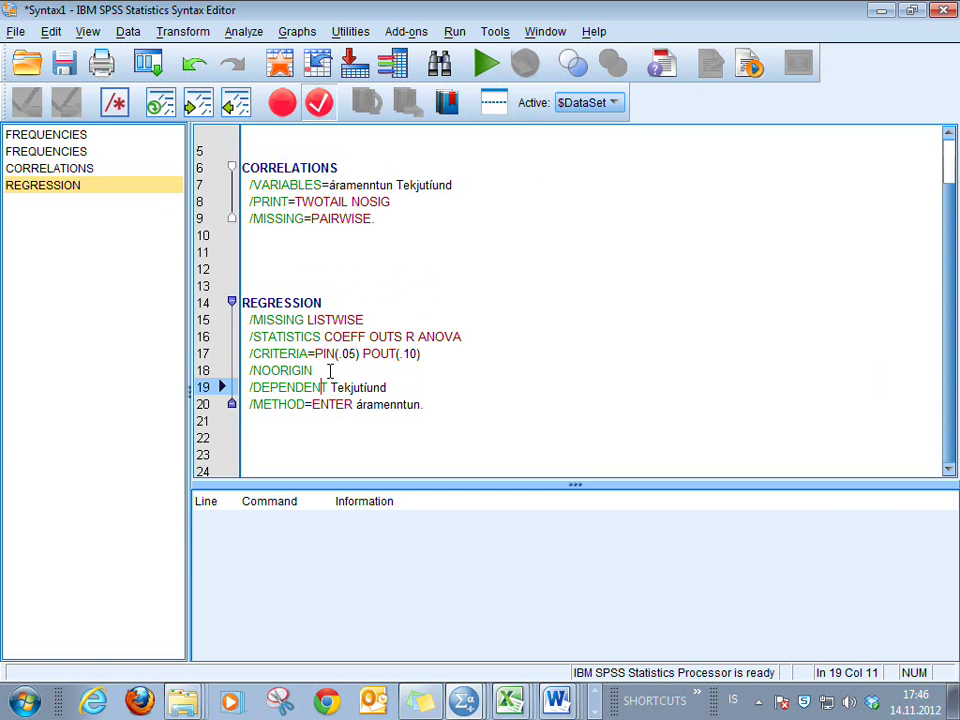
pyautogui.click(486, 66)
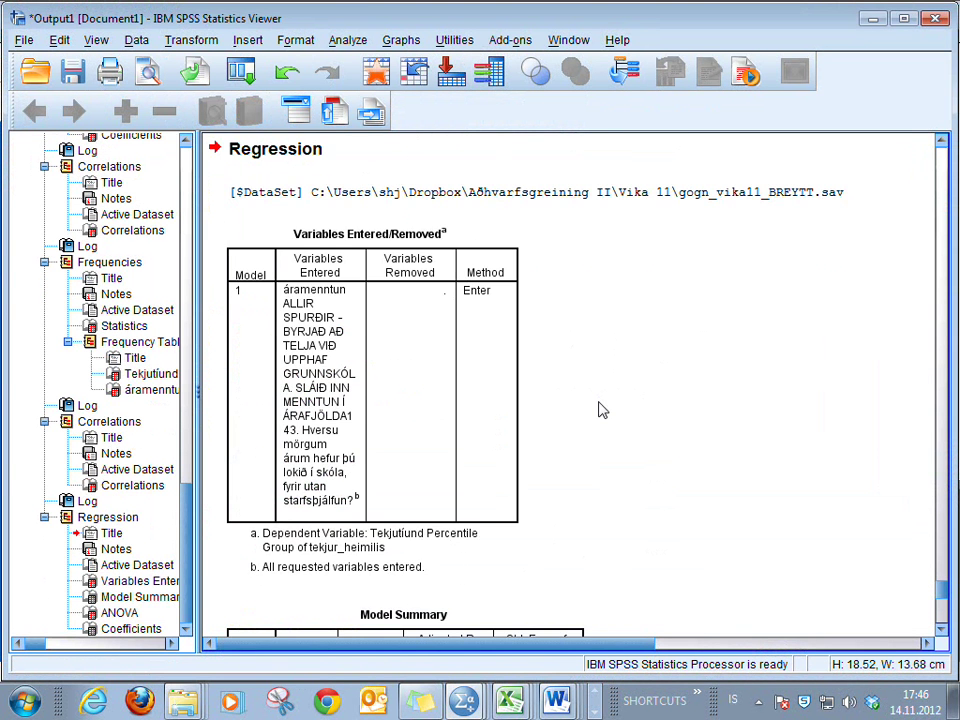
pyautogui.scroll(1, 598, 410)
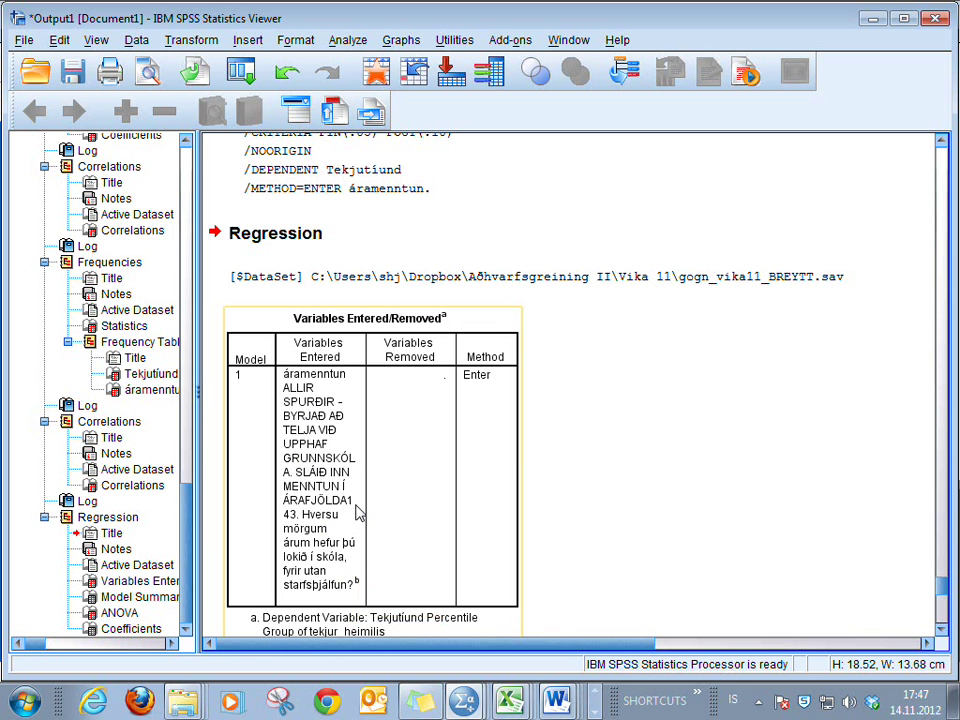
pyautogui.scroll(-4, 360, 513)
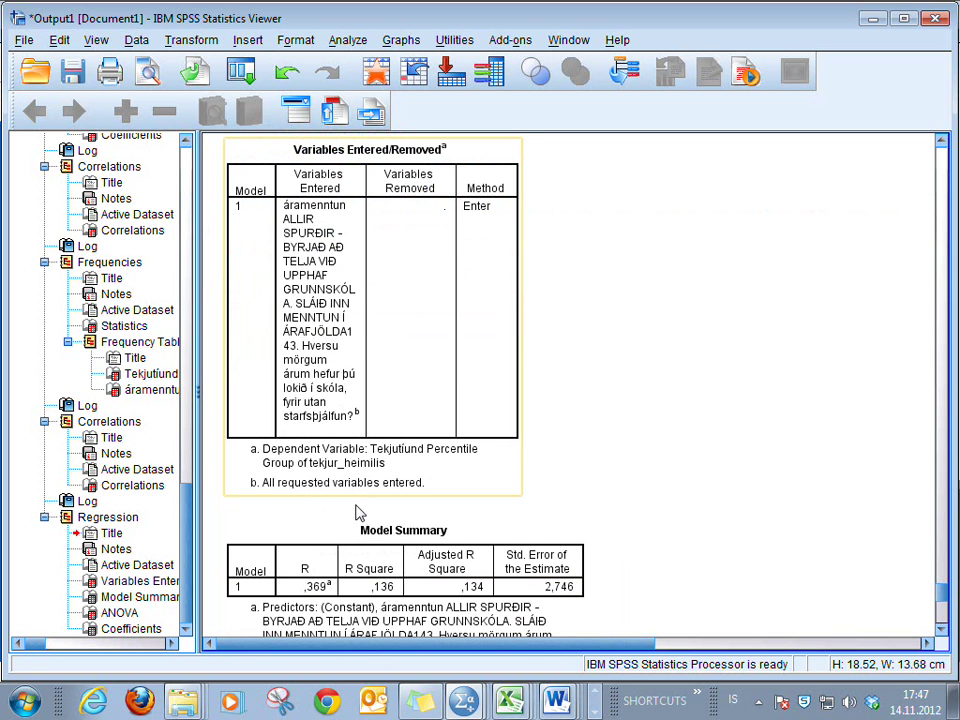
pyautogui.scroll(-2, 360, 513)
pyautogui.click(355, 508)
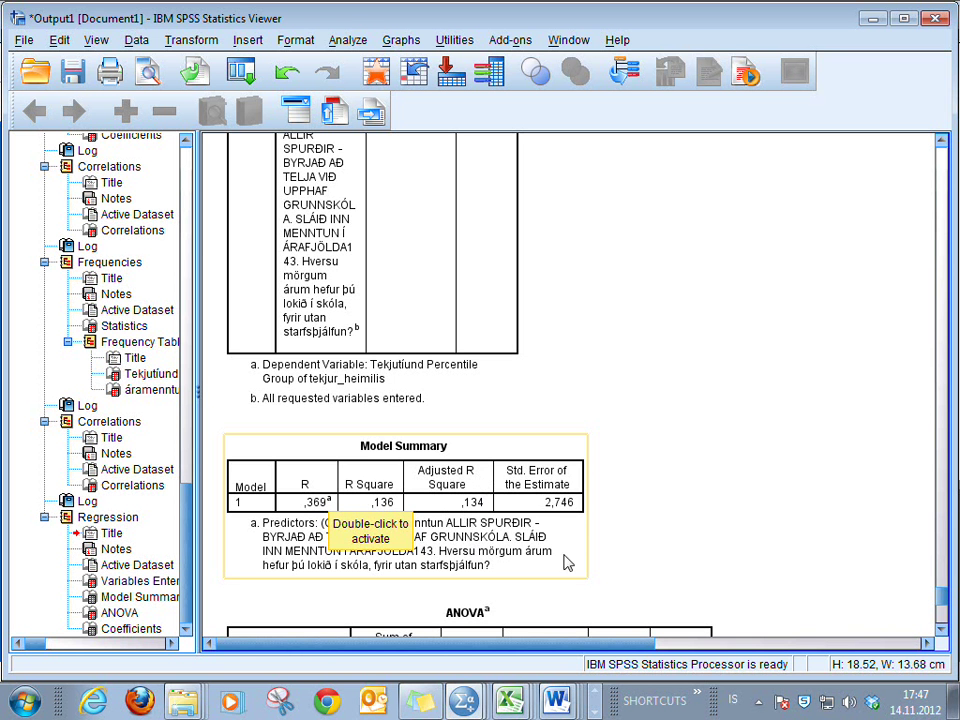
# Examine the ANOVA and Coefficients tables and compare the Beta coefficient with R in the Model Summary
pyautogui.scroll(-3, 449, 513)
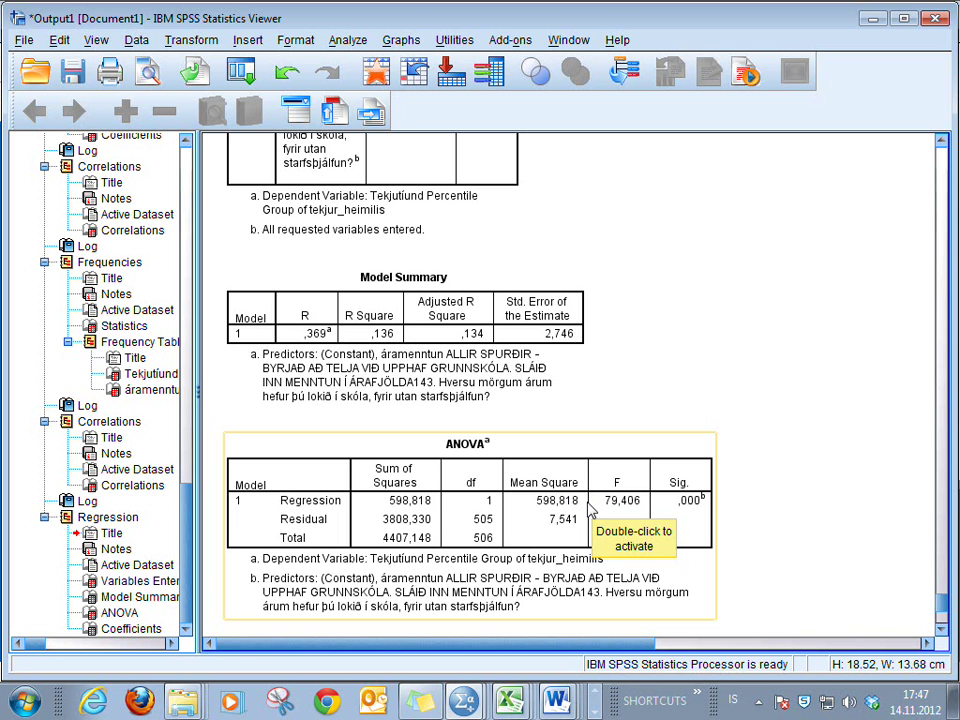
pyautogui.scroll(-5, 588, 510)
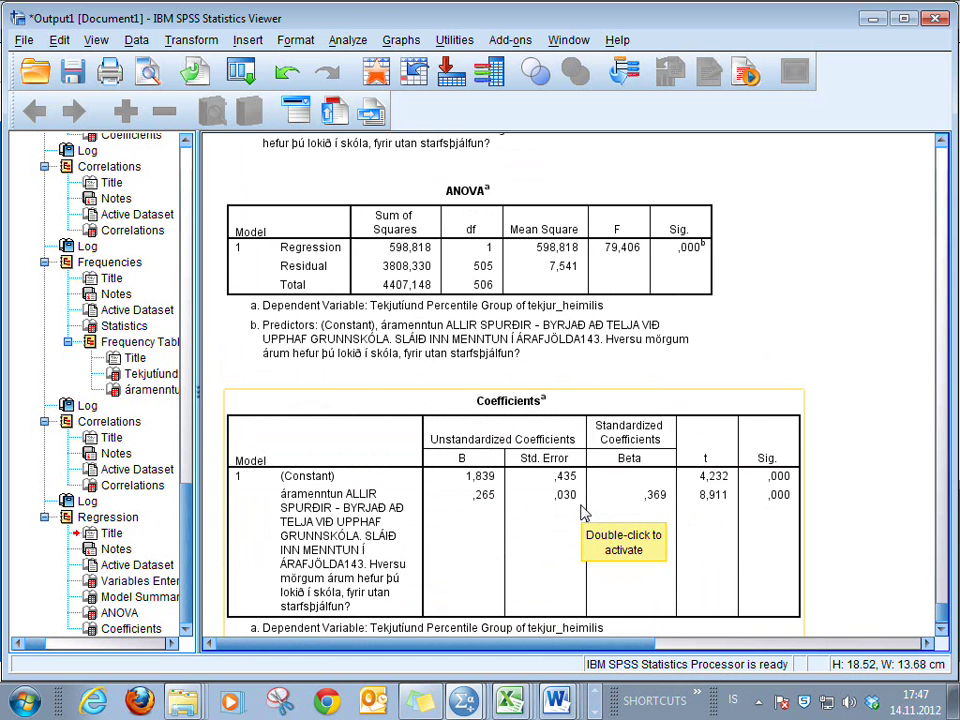
pyautogui.scroll(-1, 585, 513)
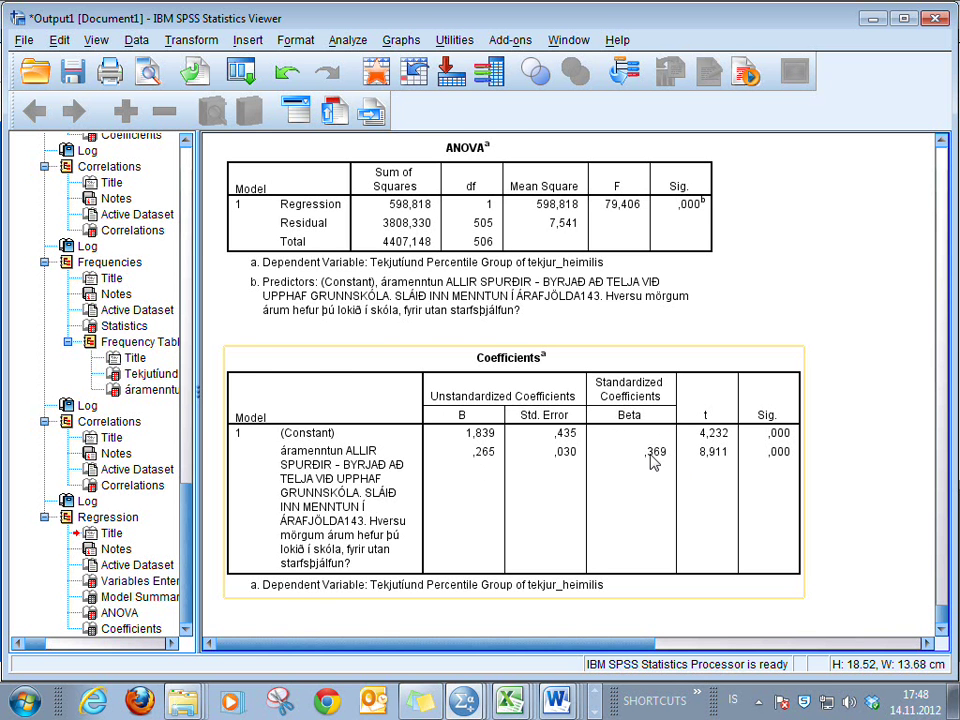
pyautogui.scroll(3, 652, 461)
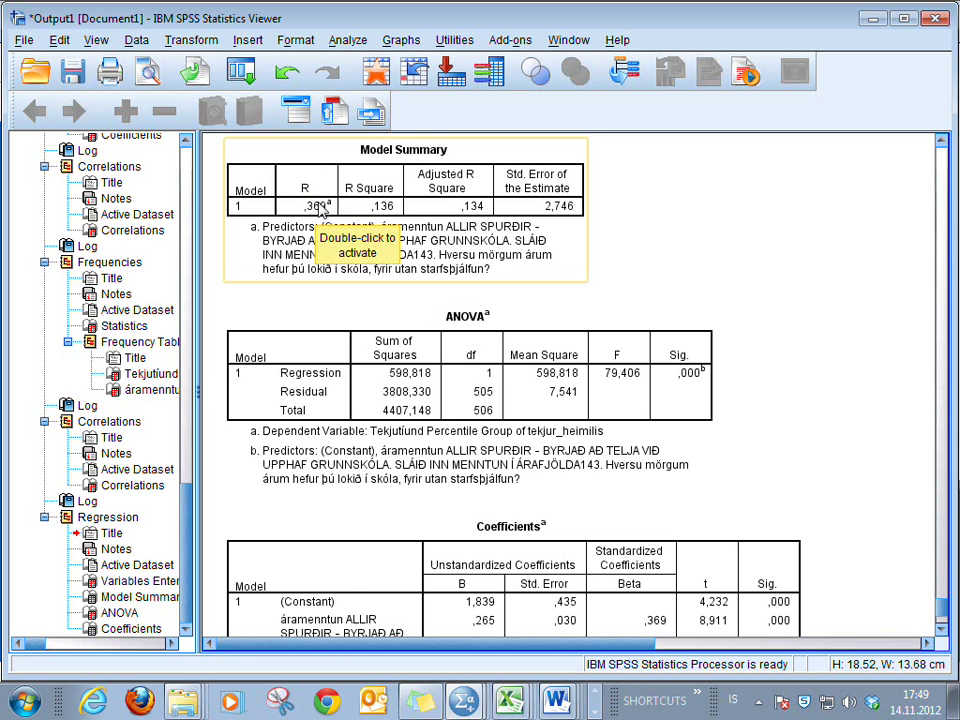
pyautogui.scroll(-3, 420, 260)
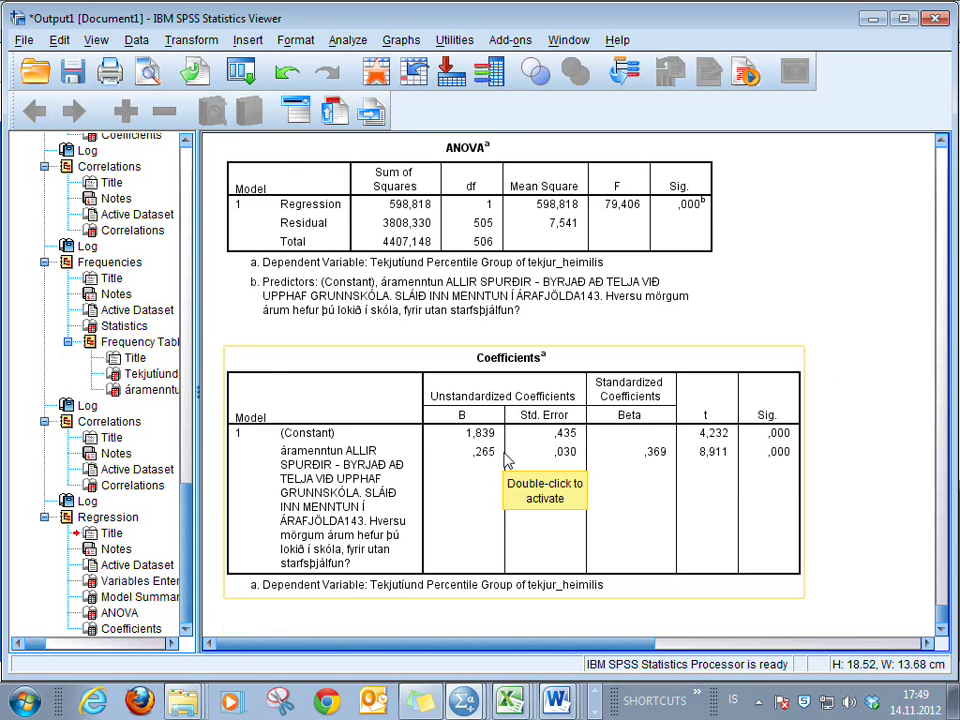
pyautogui.scroll(3, 508, 460)
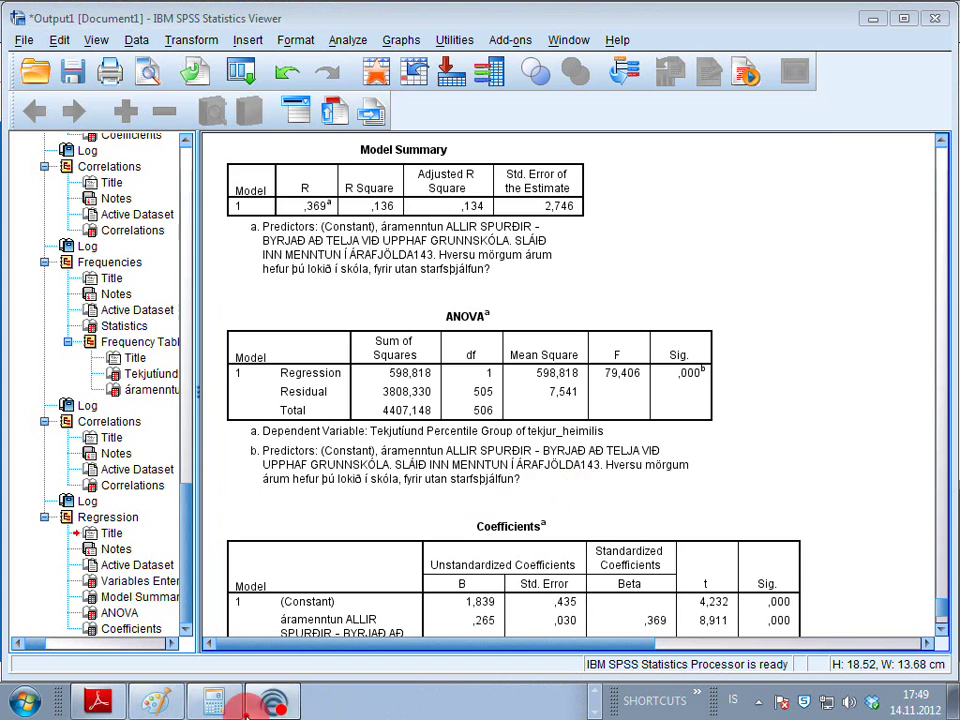
pyautogui.click(268, 702)
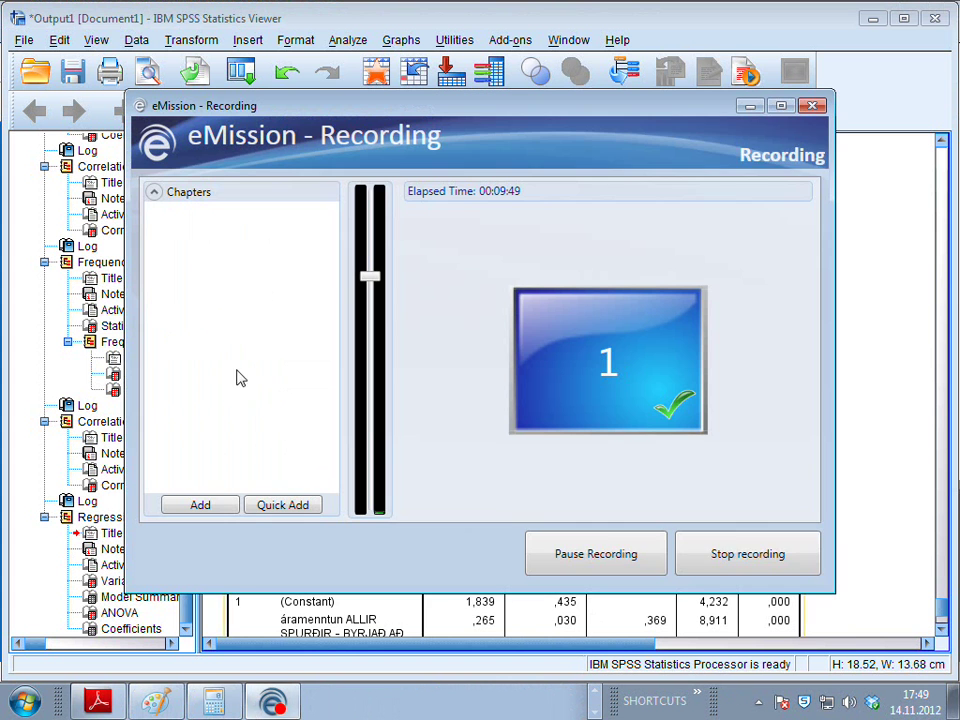
pyautogui.click(641, 564)
pyautogui.click(565, 558)
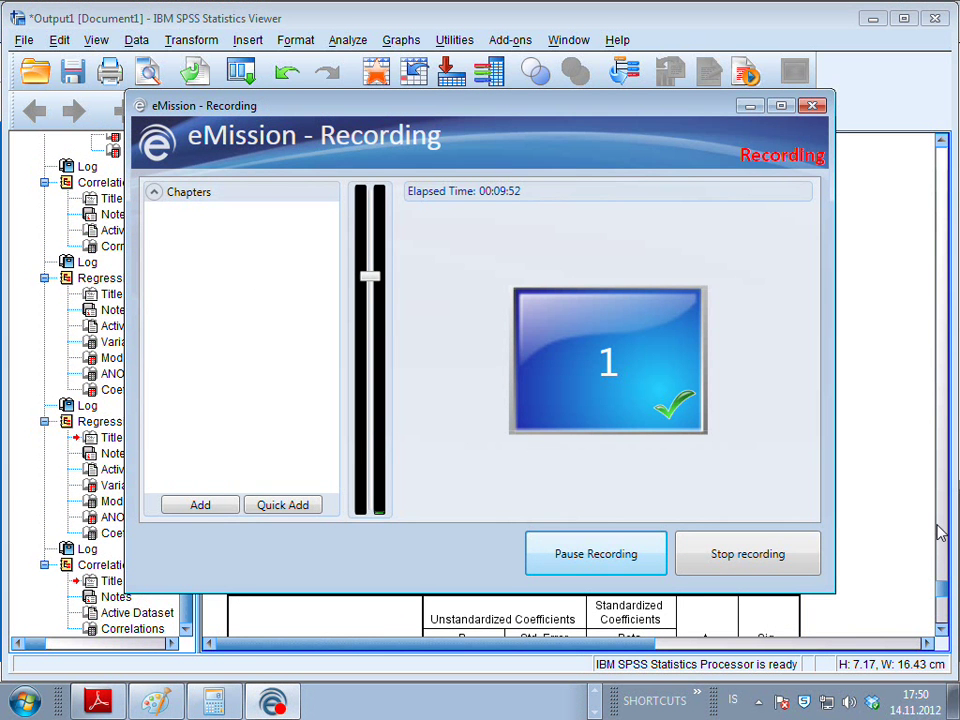